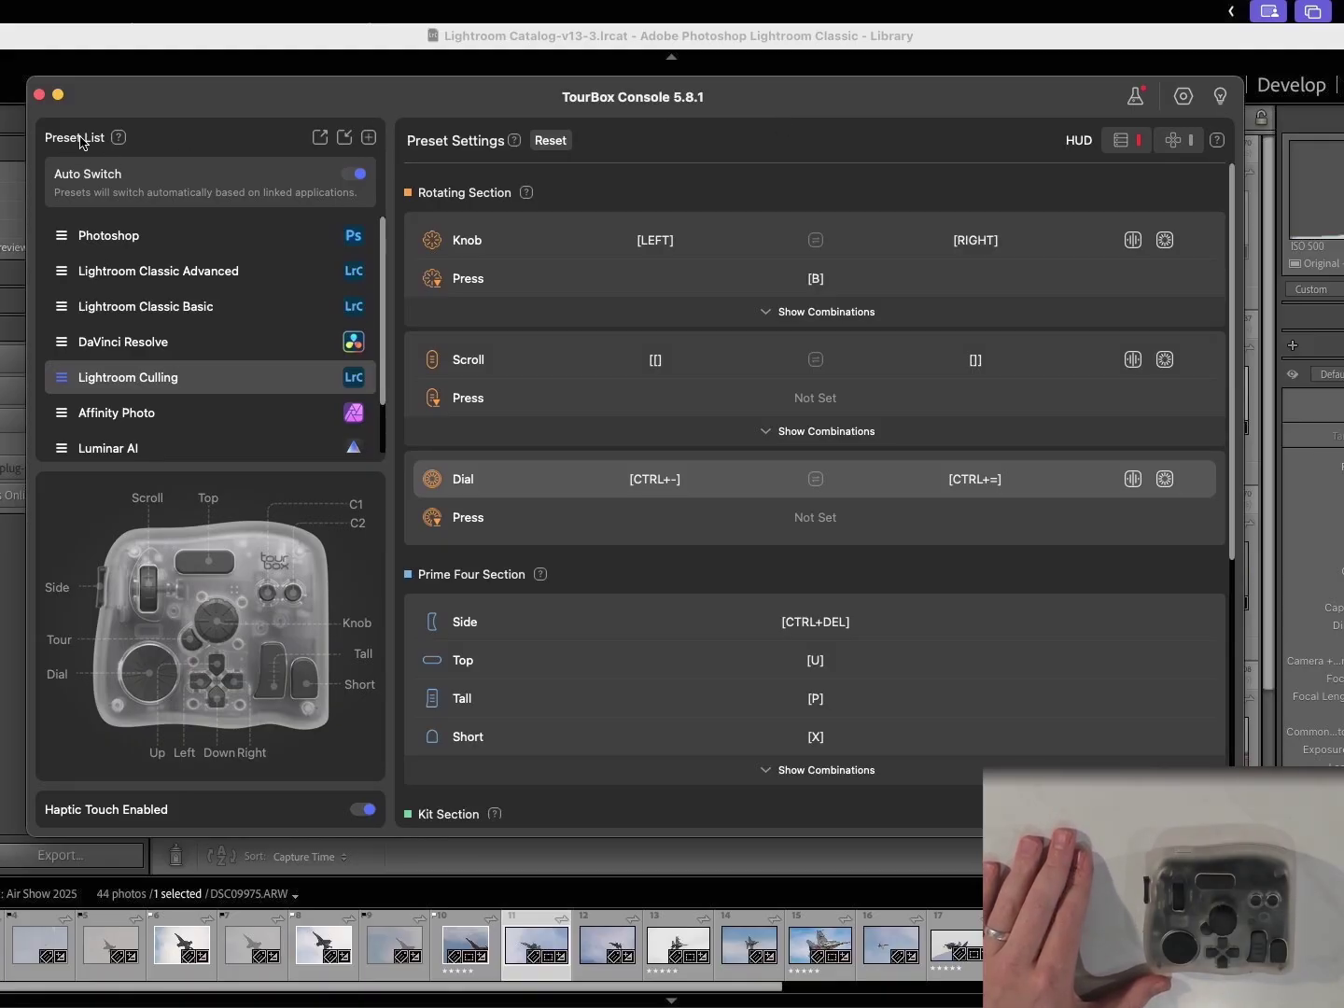
- Browse the preset types in Create a New Preset, then dismiss the form without creating one
{"action": "left_click", "coordinate": [368, 139]}
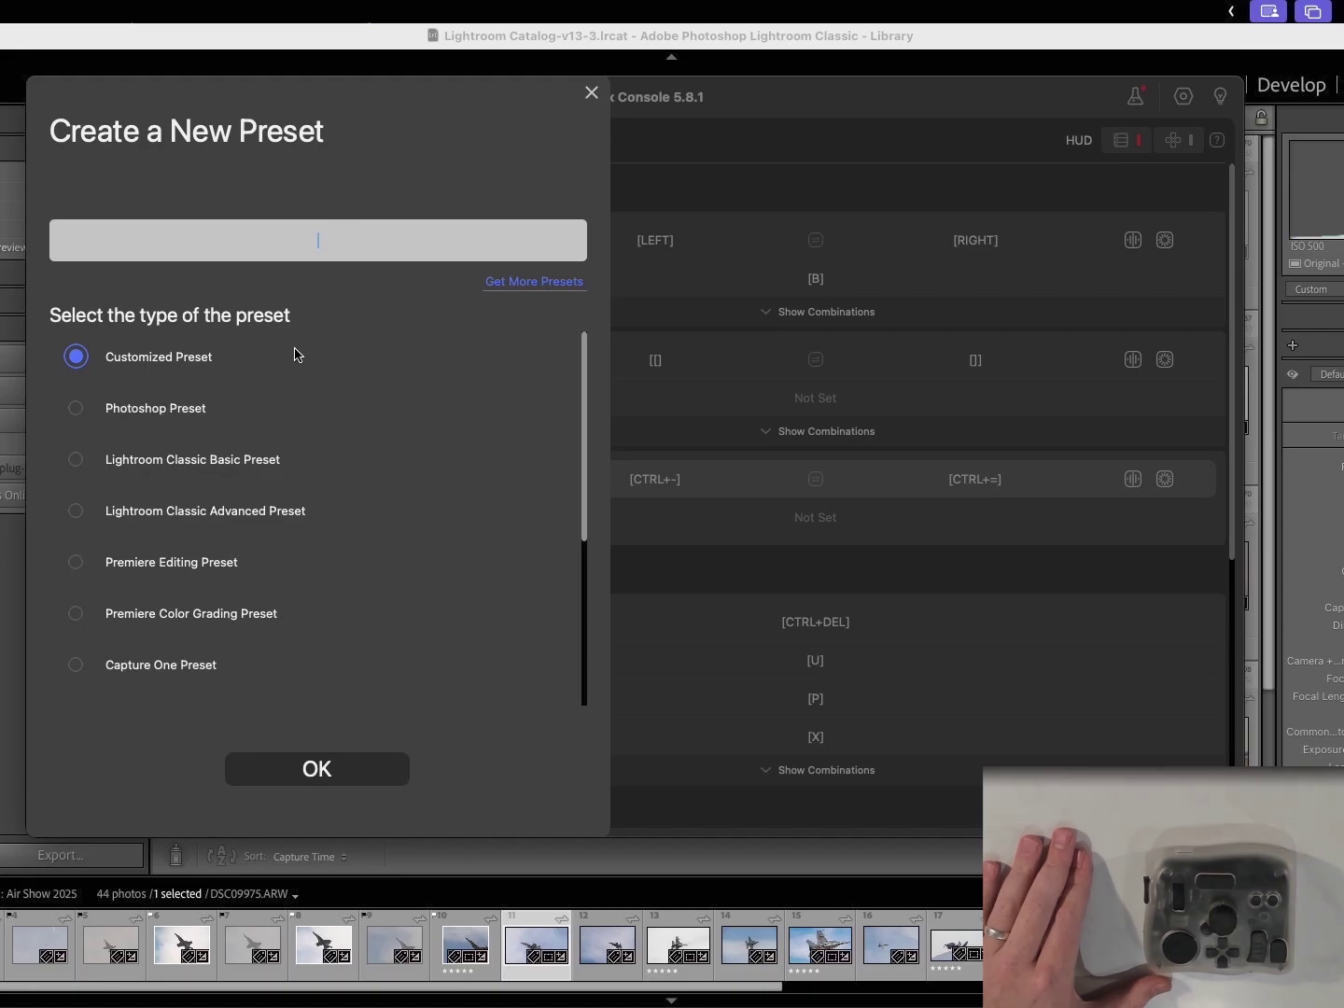
{"action": "scroll", "coordinate": [291, 456], "scroll_direction": "down", "scroll_amount": 3}
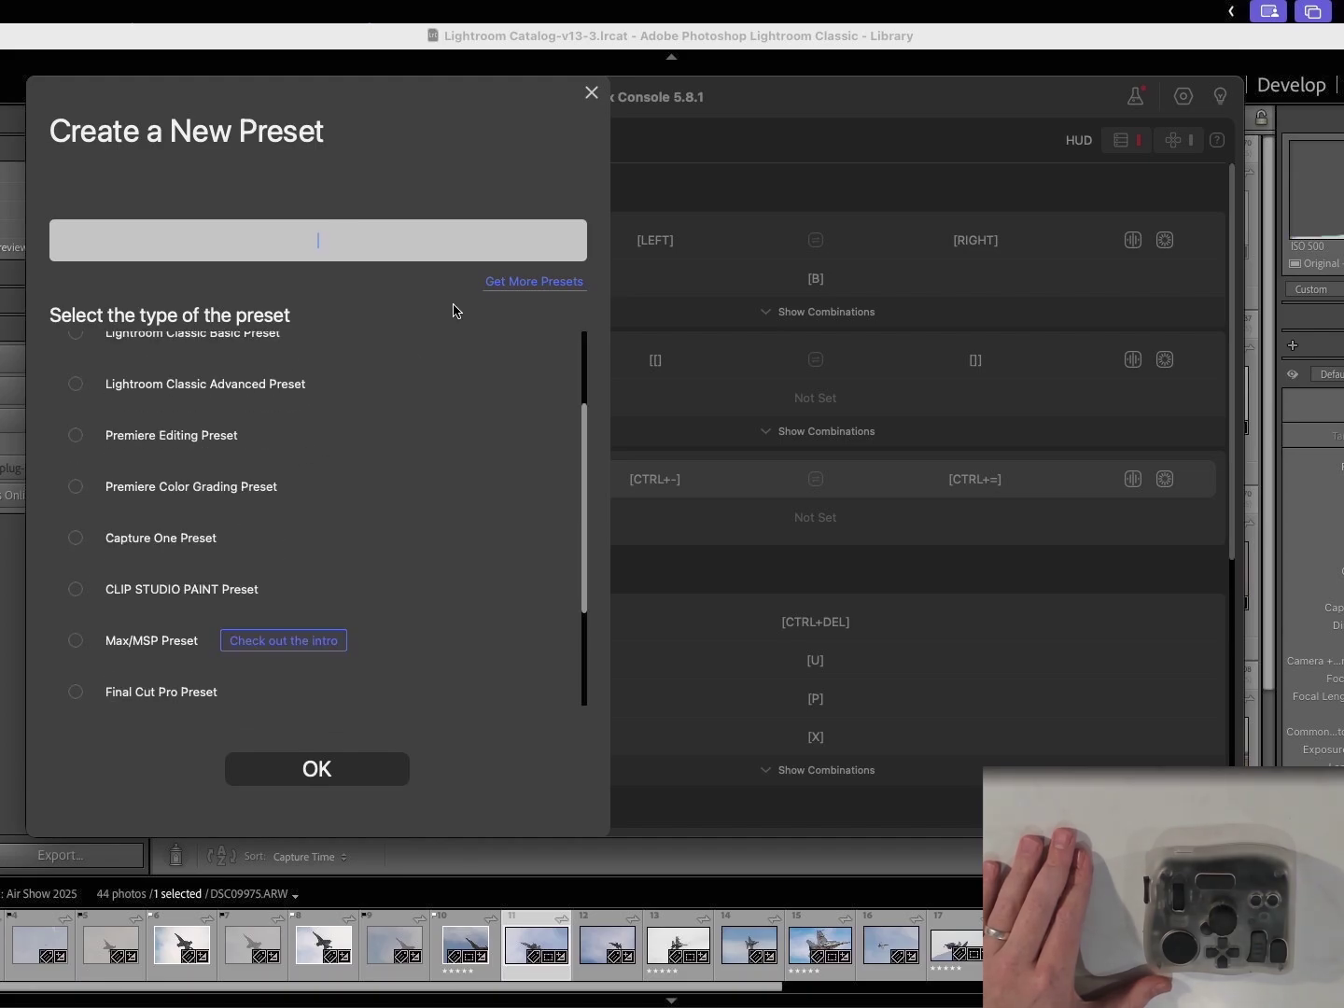
{"action": "left_click", "coordinate": [591, 96]}
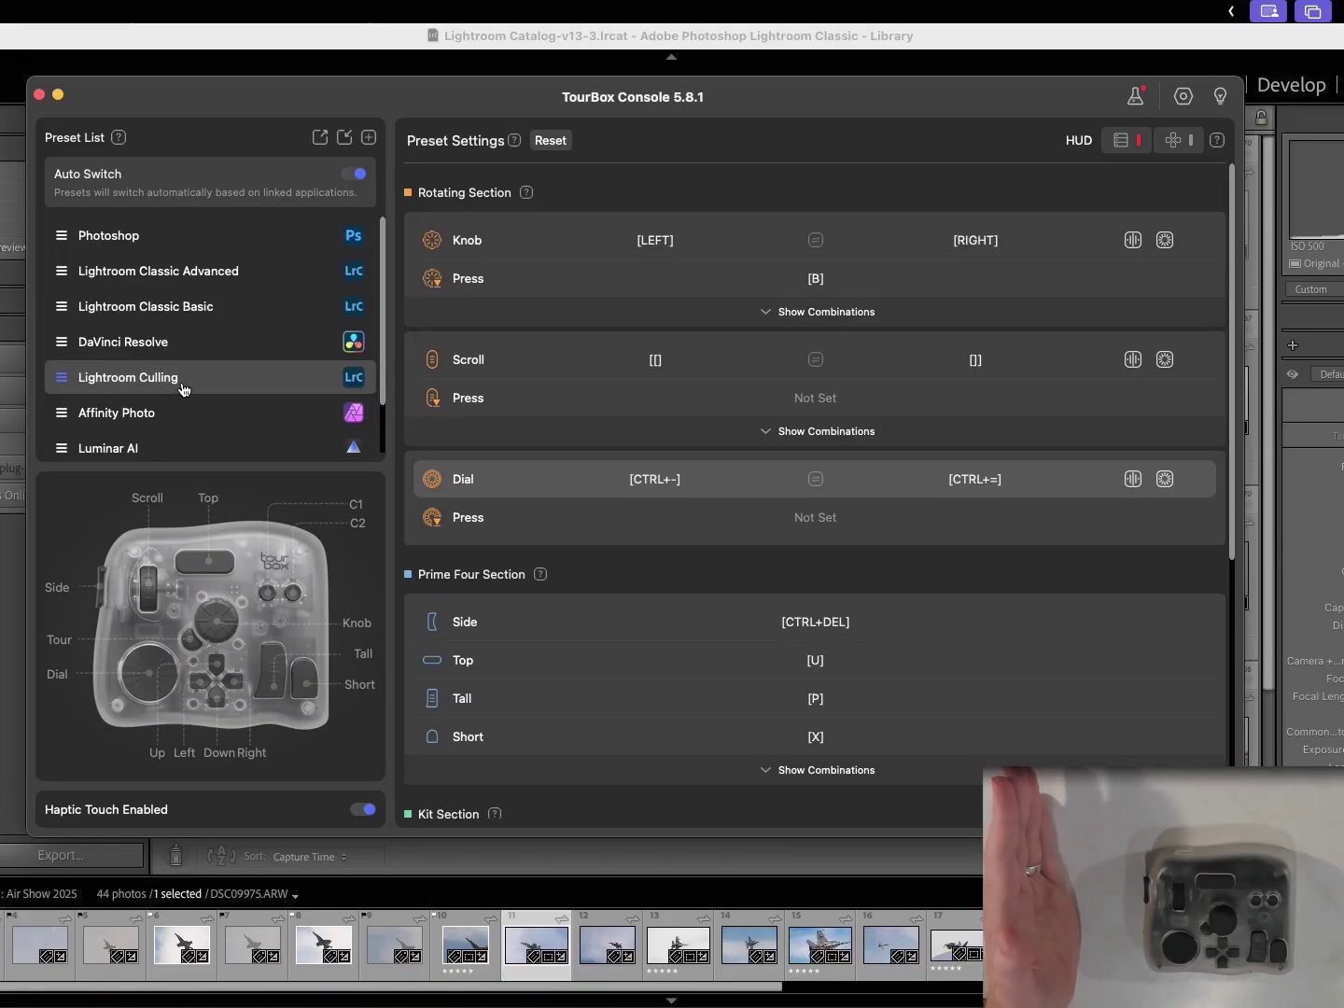
- Bring up the Air Show 2025 photos in Lightroom, enlarge the thumbnails, then return to the grid
{"action": "left_click", "coordinate": [190, 36]}
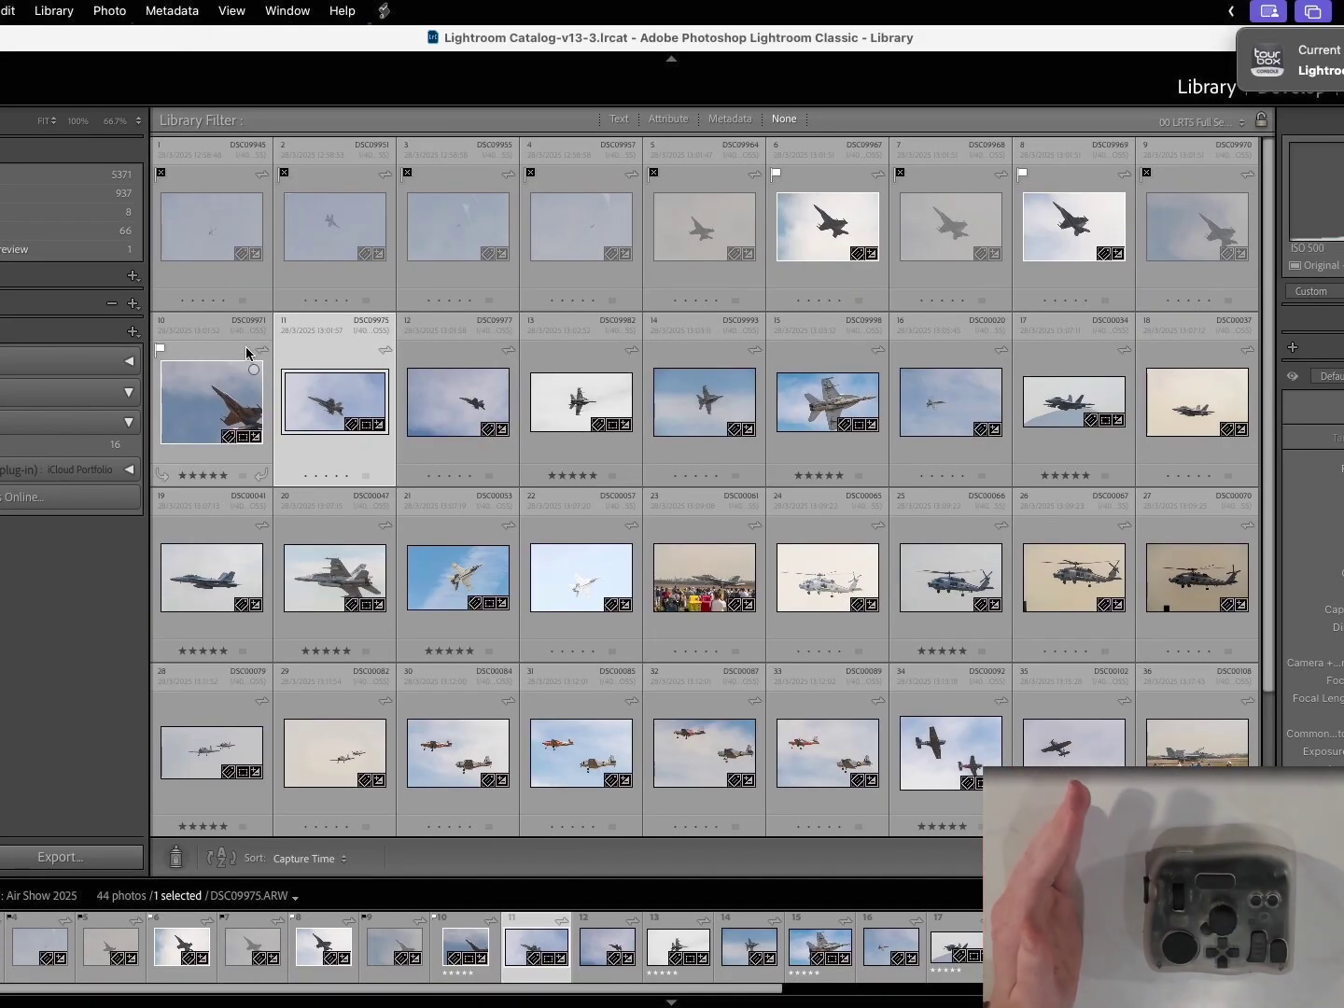
{"action": "key", "text": "equal"}
{"action": "key", "text": "equal"}
{"action": "key", "text": "equal"}
{"action": "key", "text": "equal"}
{"action": "key", "text": "equal"}
{"action": "key", "text": "equal"}
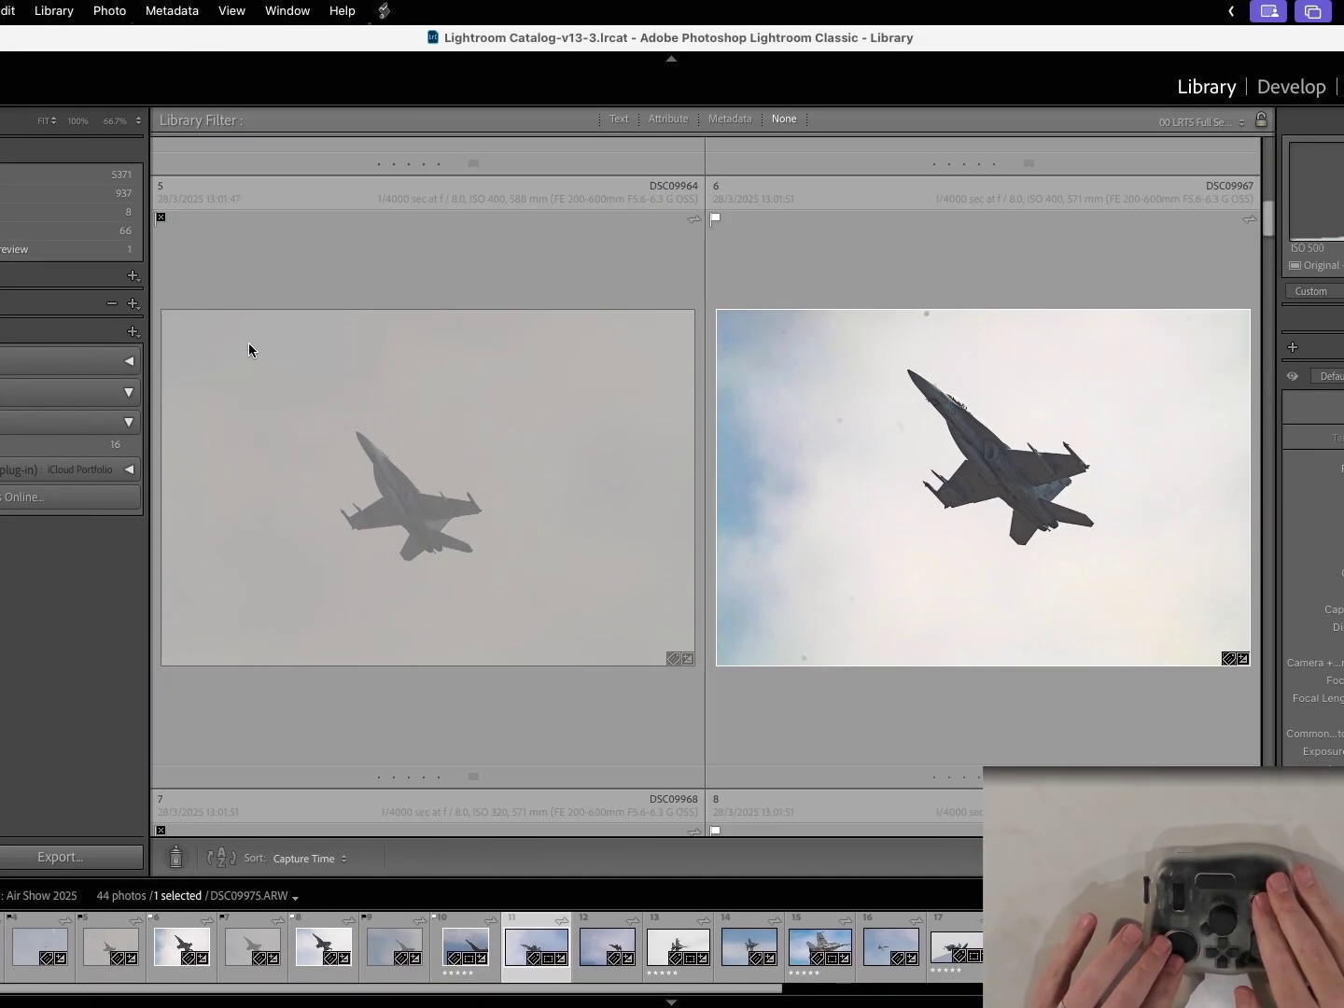
{"action": "key", "text": "minus"}
{"action": "key", "text": "equal"}
{"action": "key", "text": "e"}
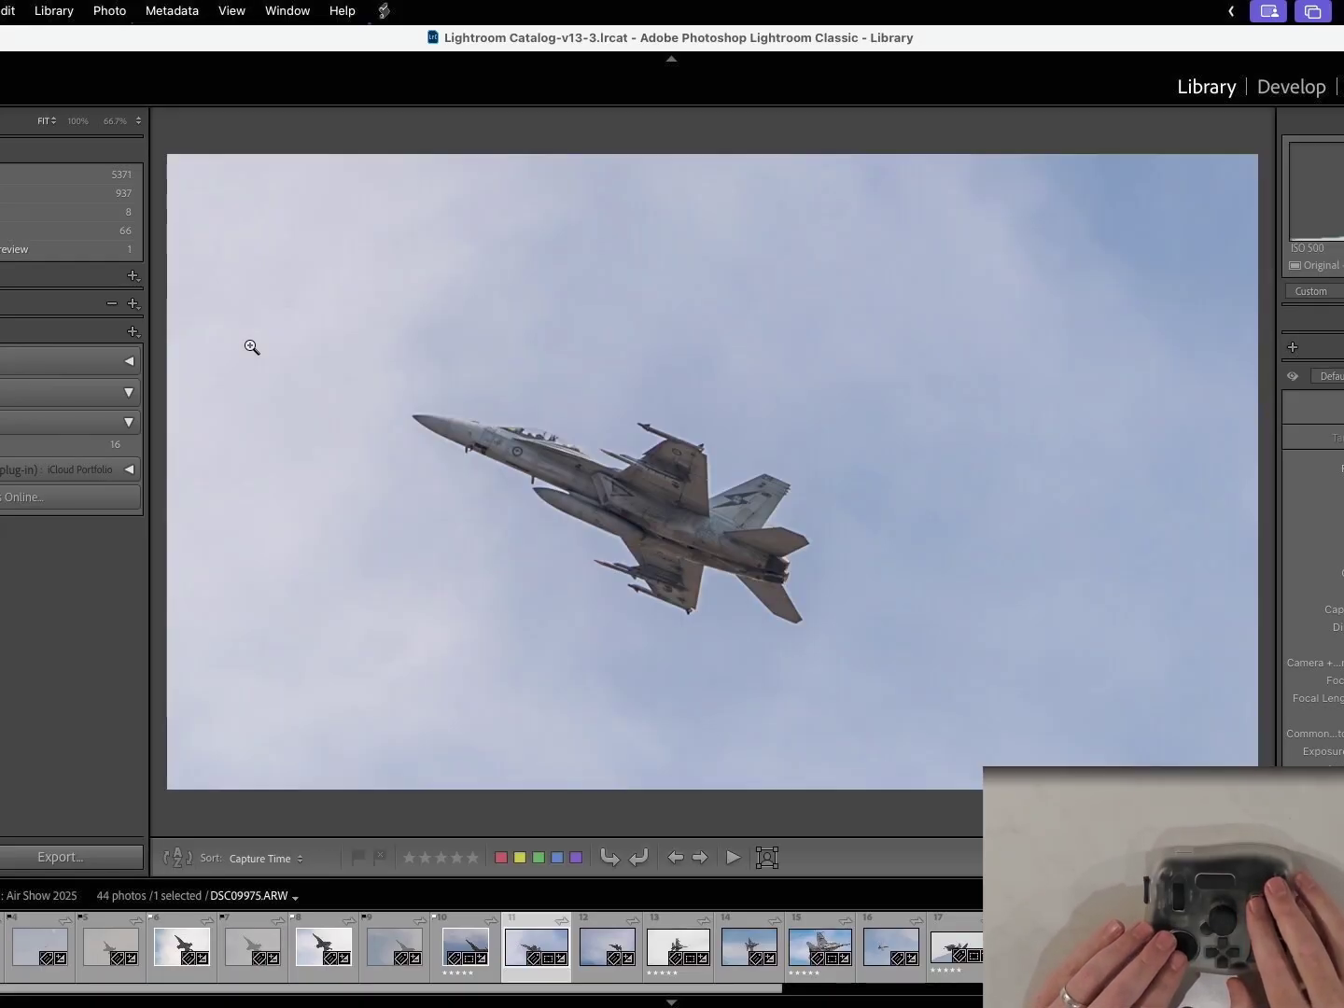
{"action": "key", "text": "g"}
{"action": "key", "text": "minus"}
{"action": "key", "text": "minus"}
{"action": "key", "text": "minus"}
{"action": "key", "text": "minus"}
{"action": "key", "text": "minus"}
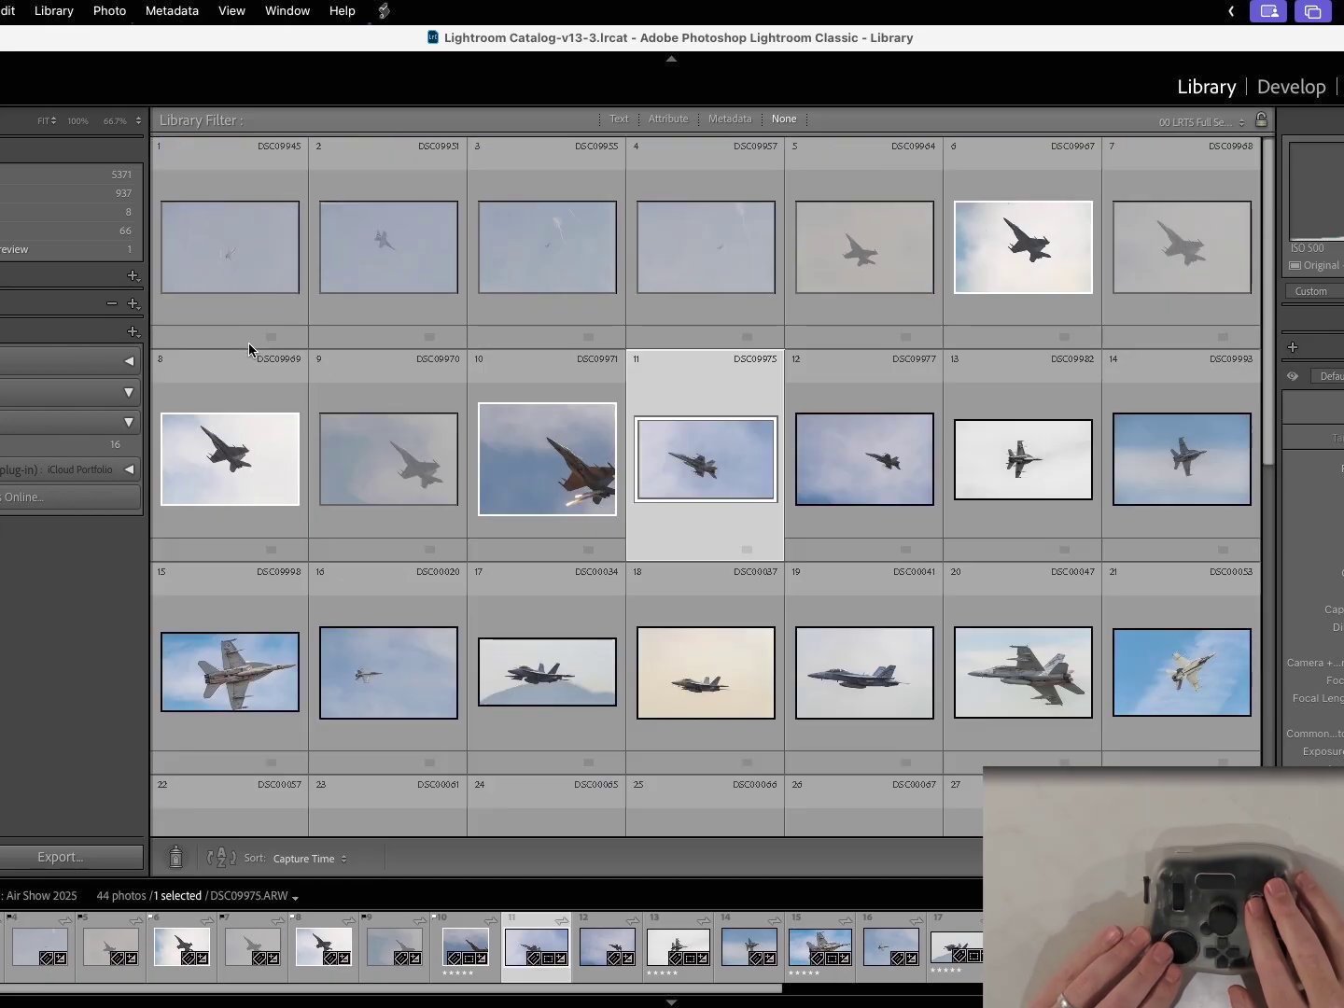
- Show dates, flags and ratings on thumbnails, then open DSC09971 full size
{"action": "key", "text": "j"}
{"action": "key", "text": "Up"}
{"action": "key", "text": "Down"}
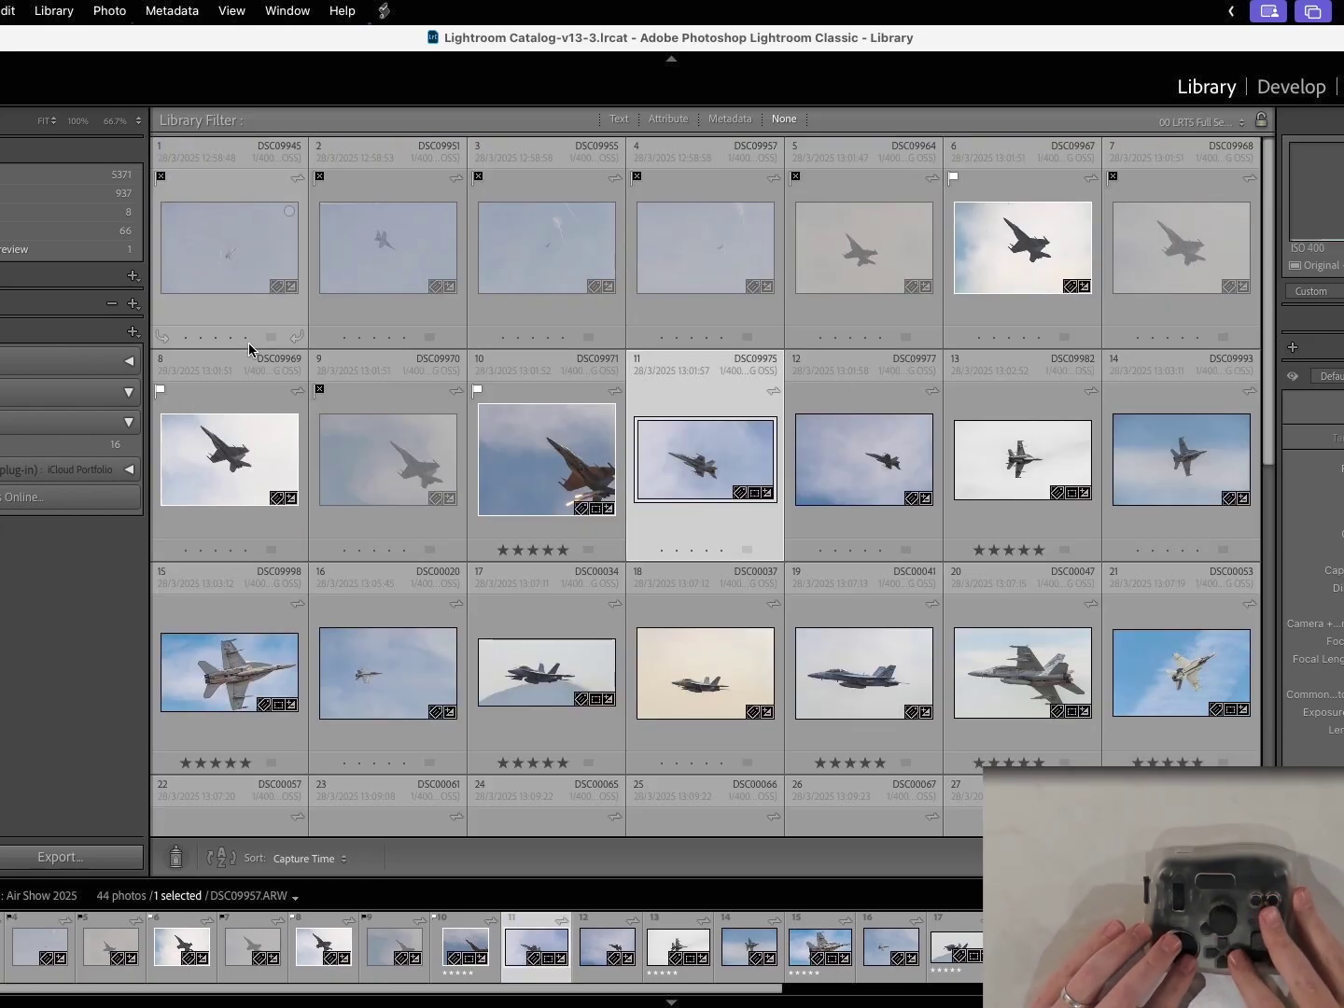
{"action": "key", "text": "Left"}
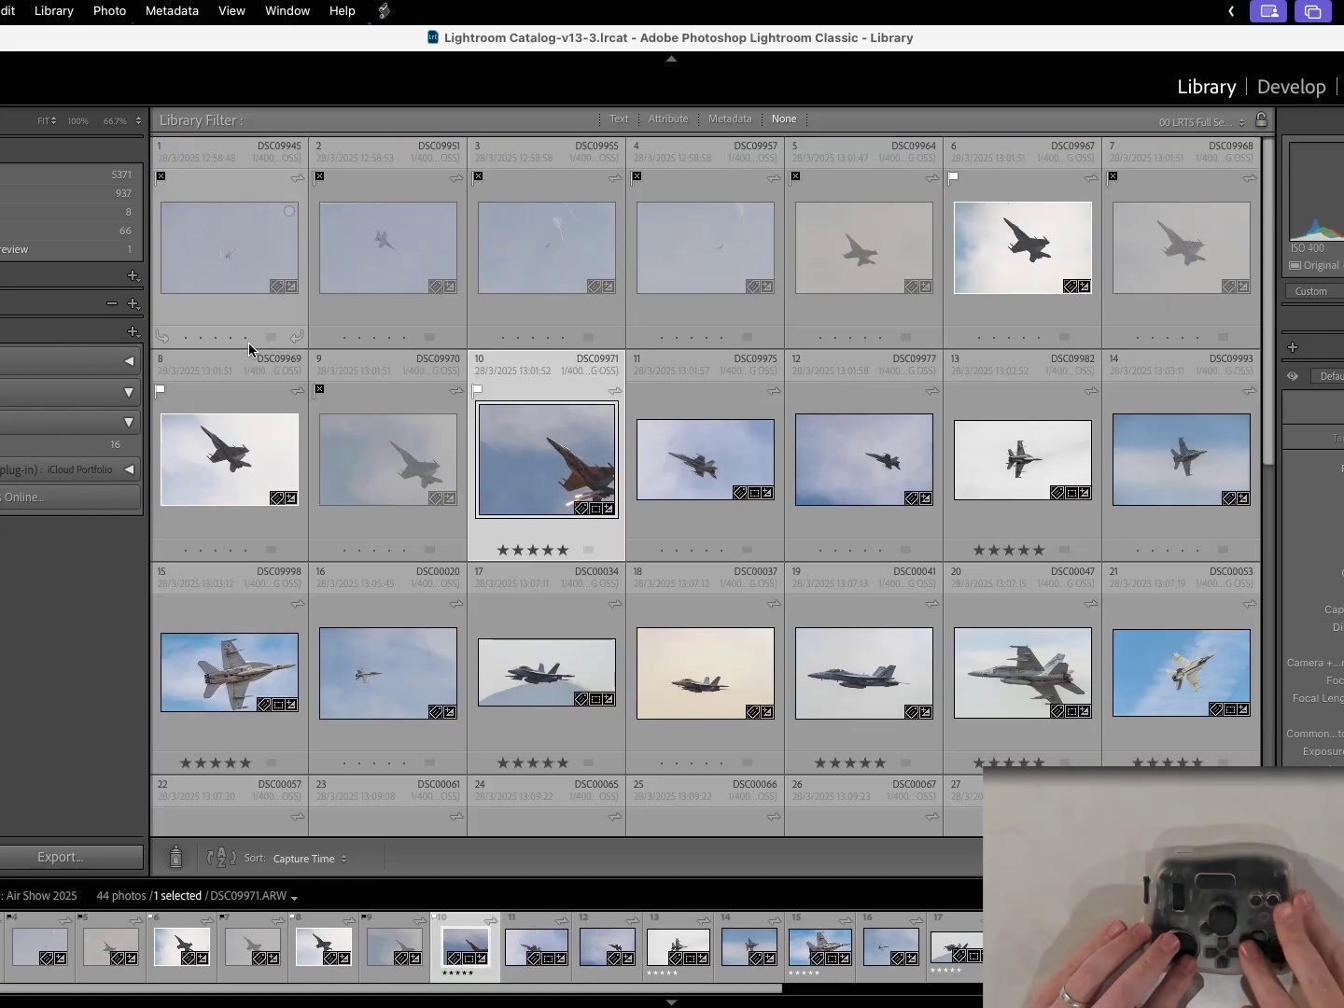
{"action": "key", "text": "equal"}
{"action": "key", "text": "equal"}
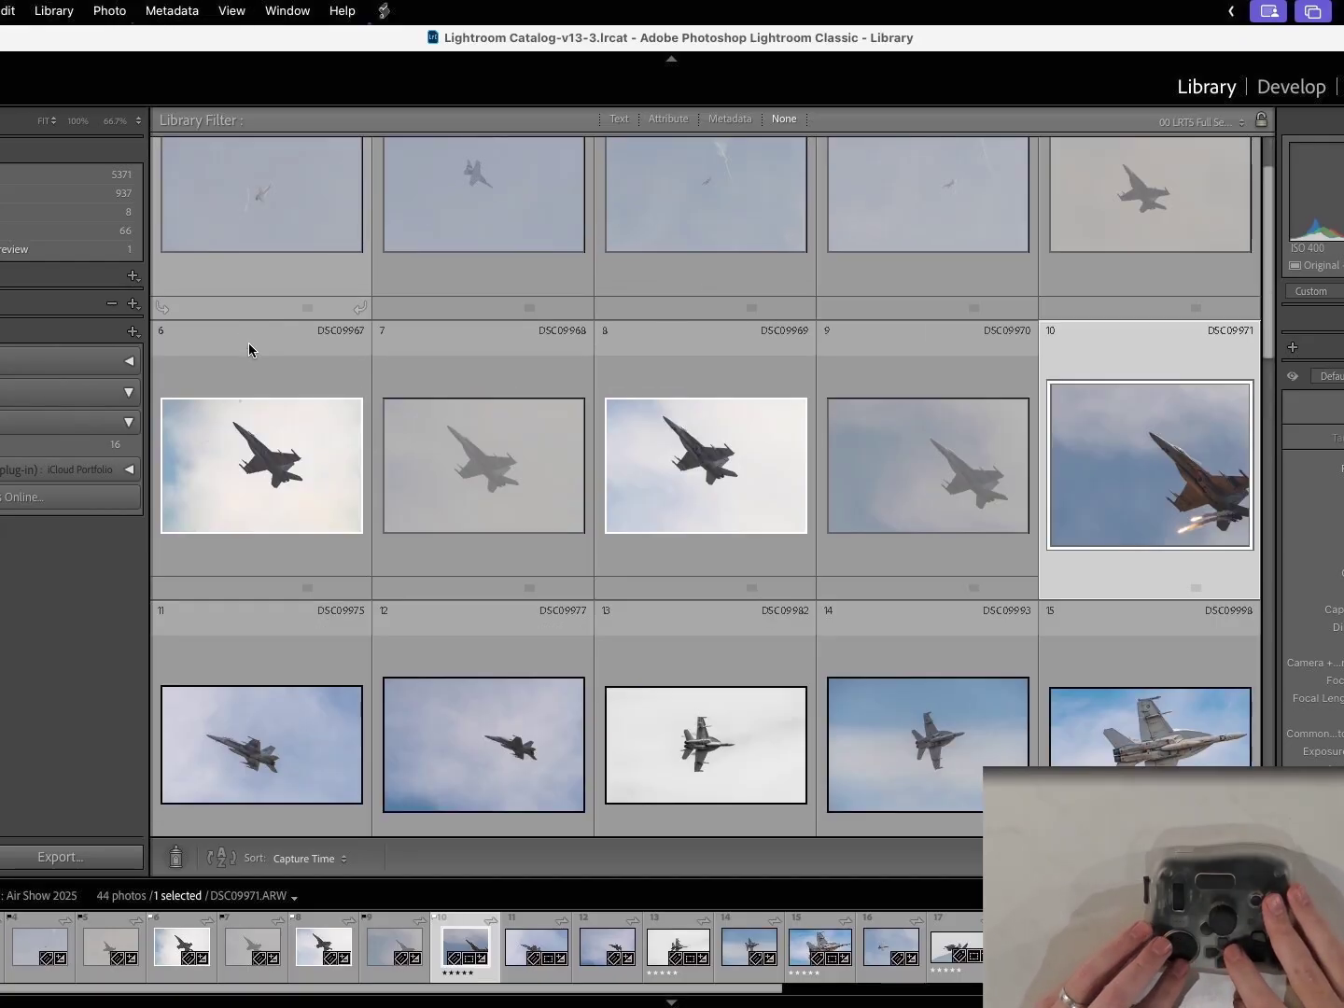
{"action": "key", "text": "e"}
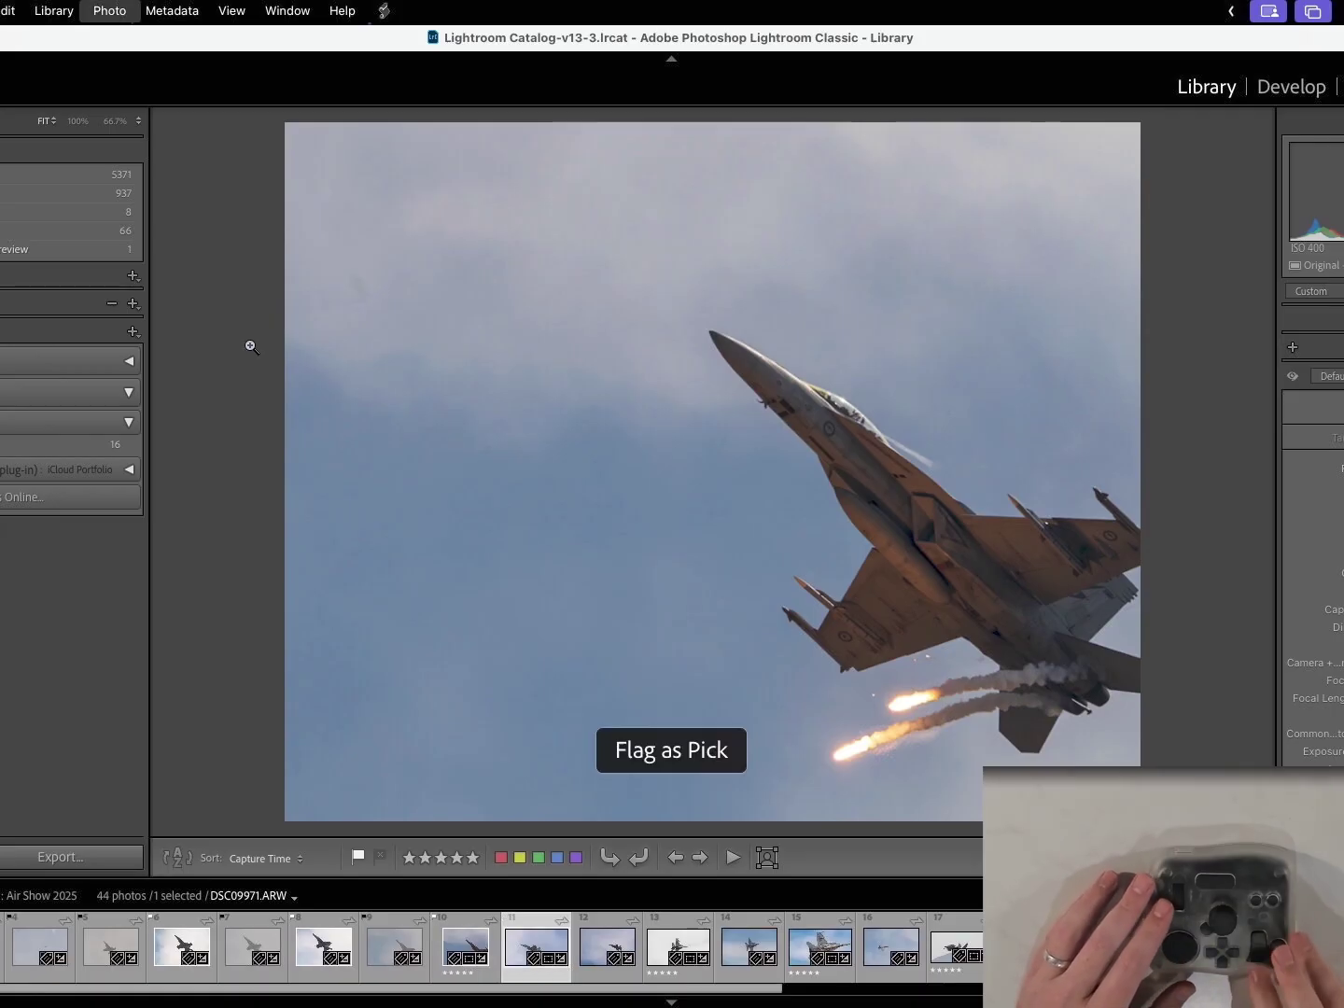
- Step through the Loupe view from DSC09971 past DSC09993 and DSC09998 to DSC00020
{"action": "key", "text": "Right"}
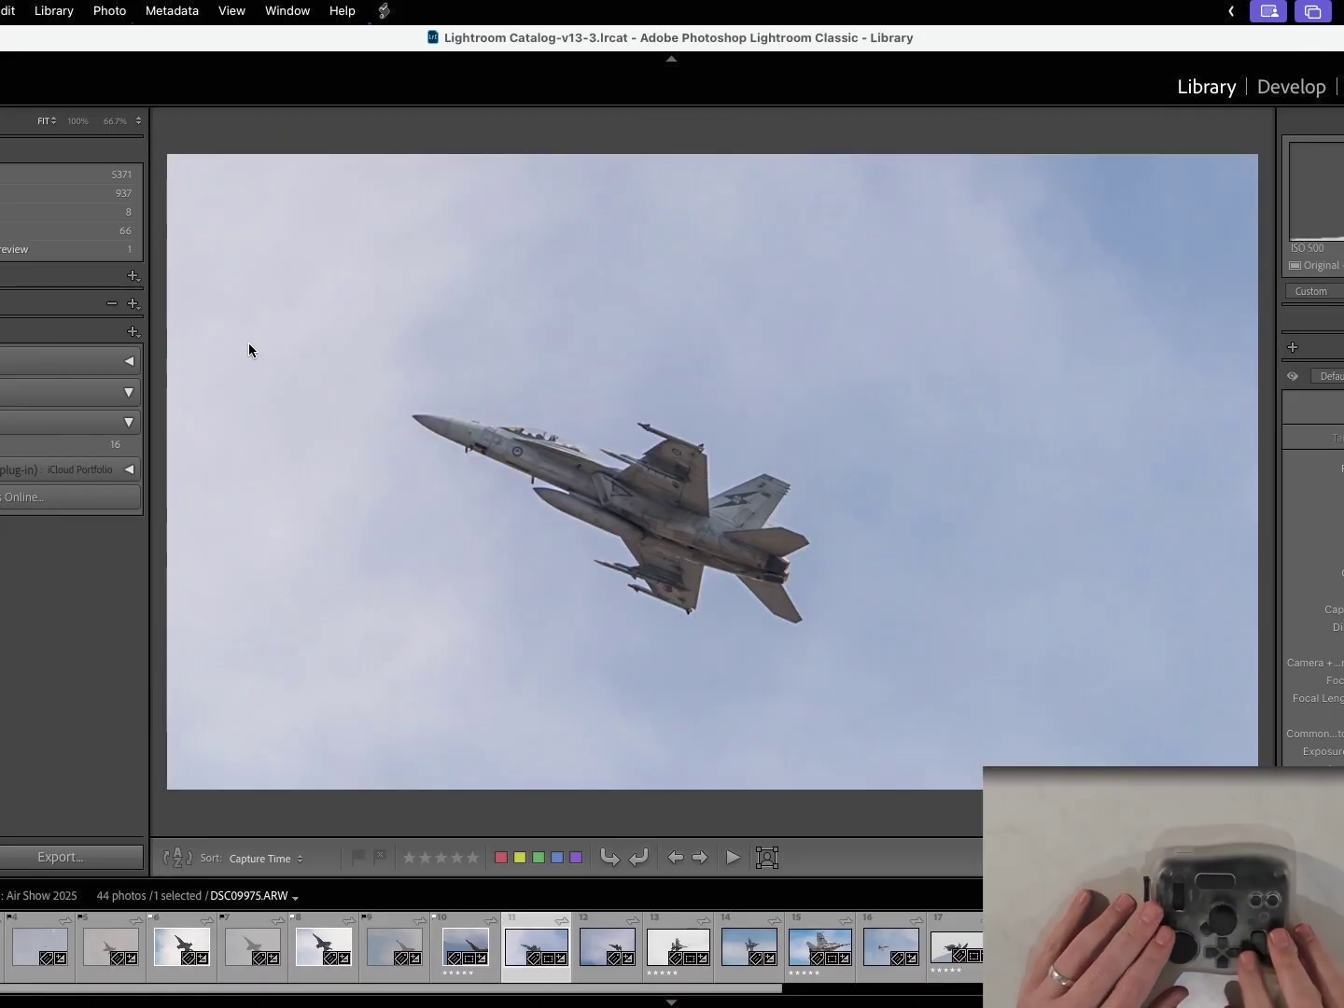
{"action": "key", "text": "Left"}
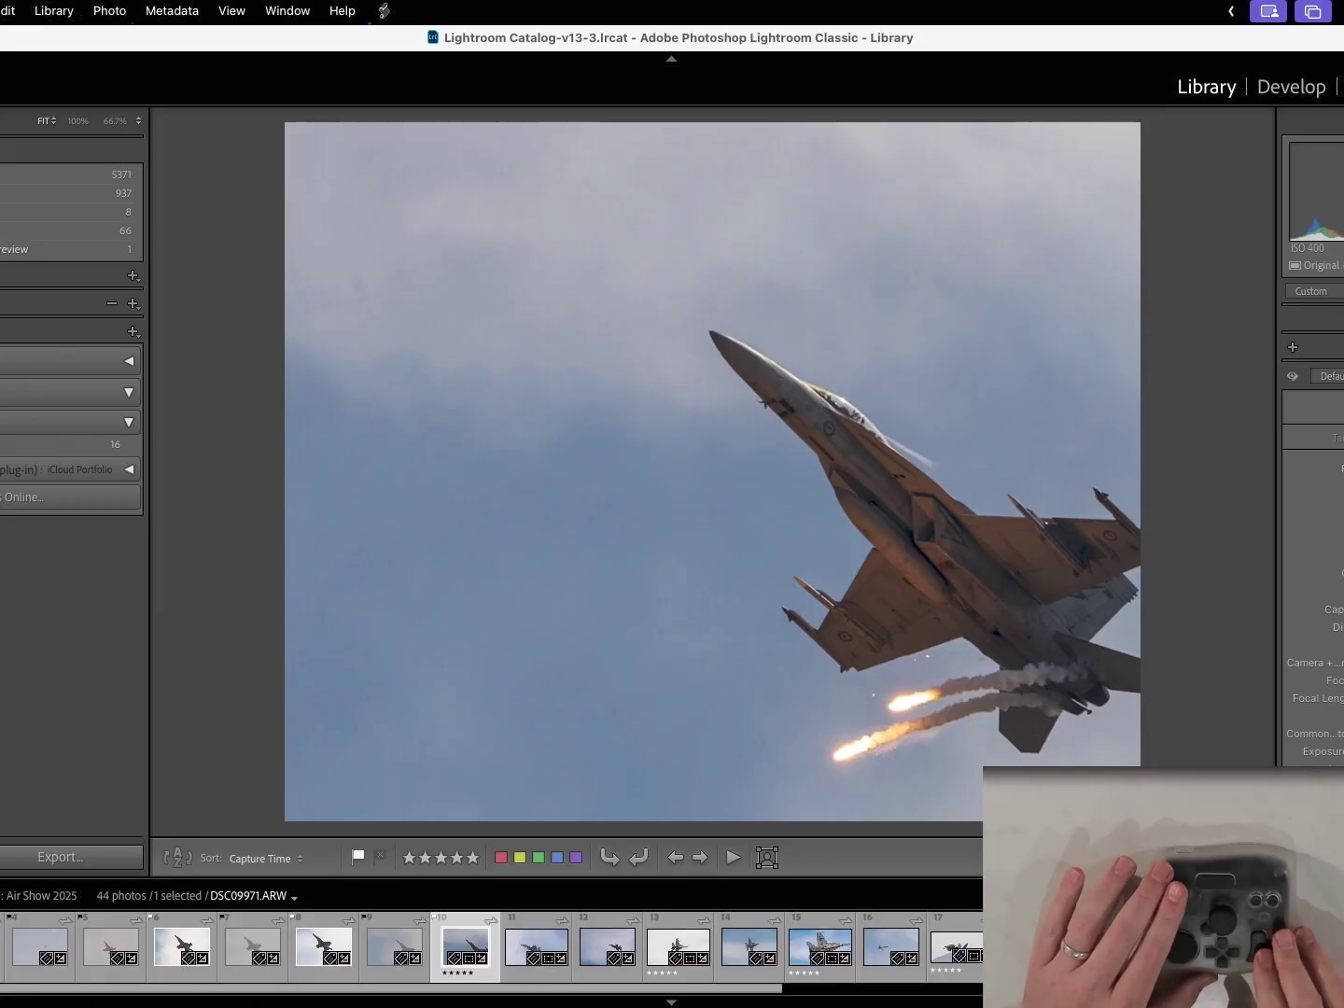
{"action": "key", "text": "Right"}
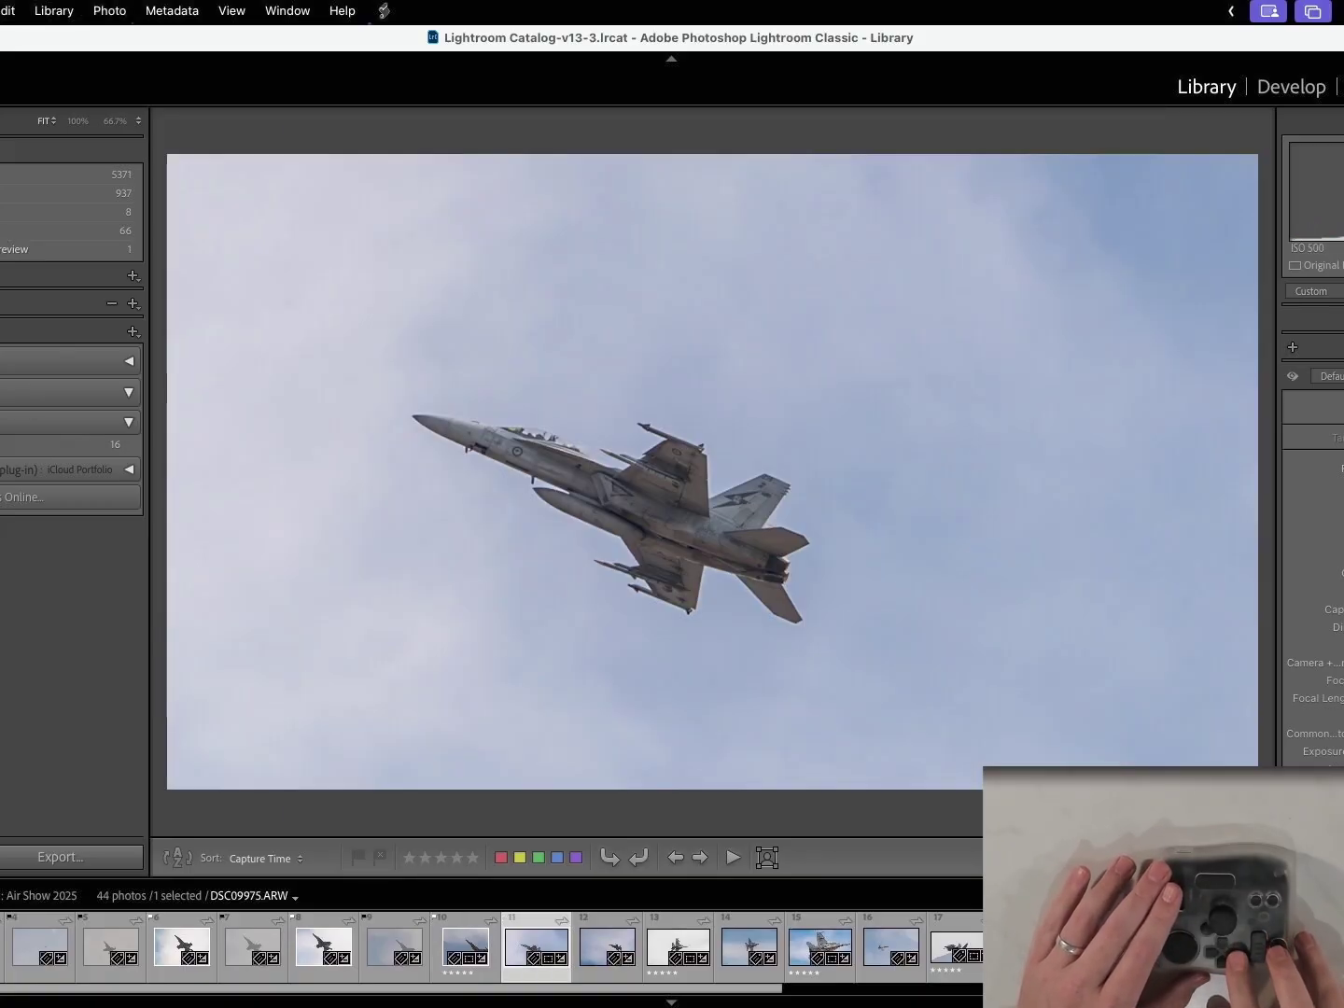
{"action": "key", "text": "Right"}
{"action": "key", "text": "Right"}
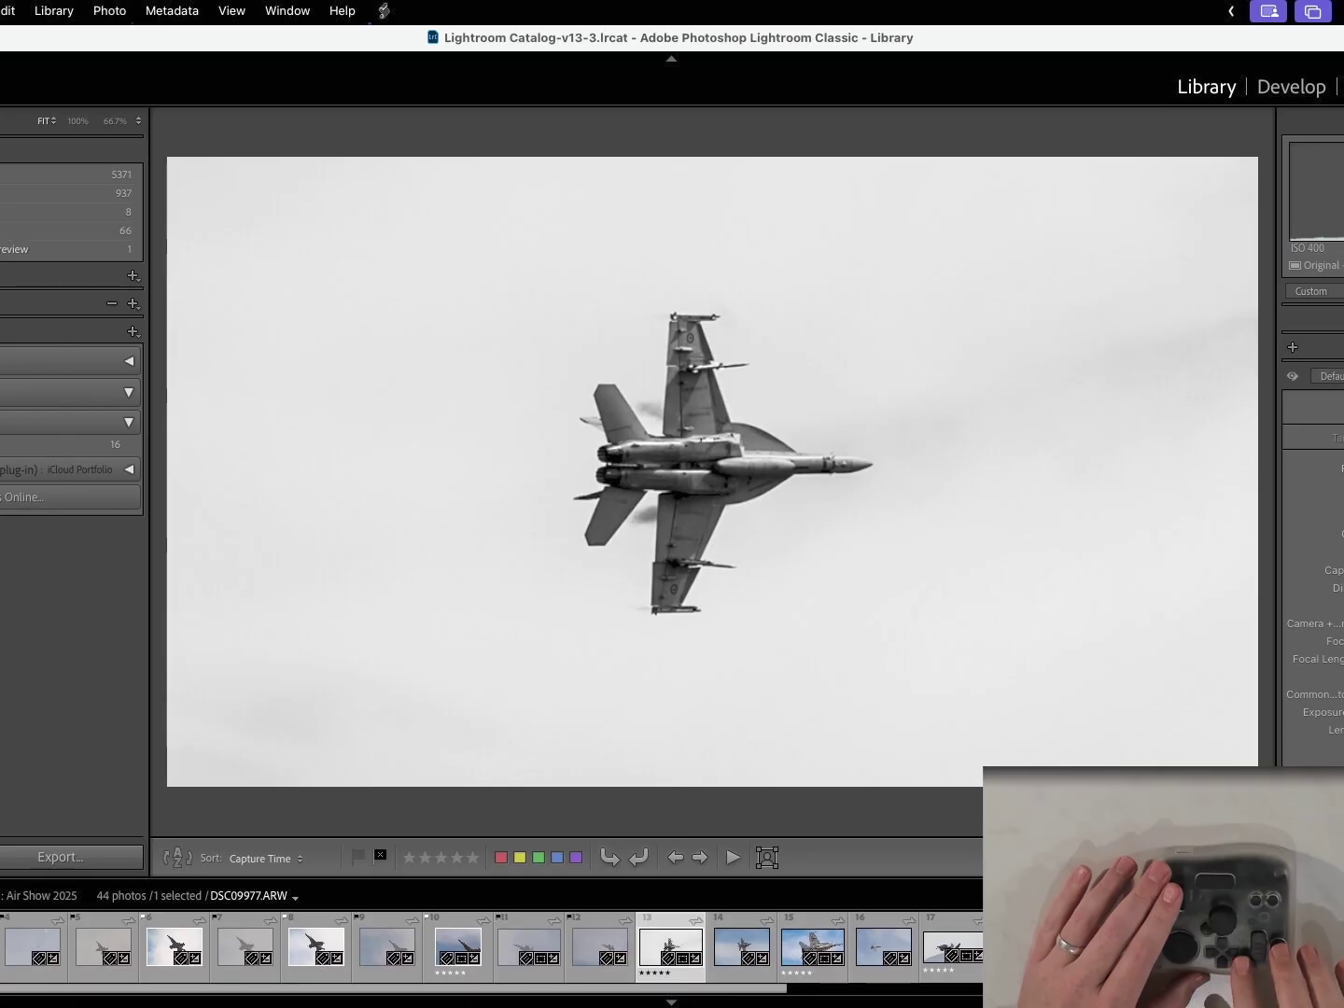
{"action": "key", "text": "Right"}
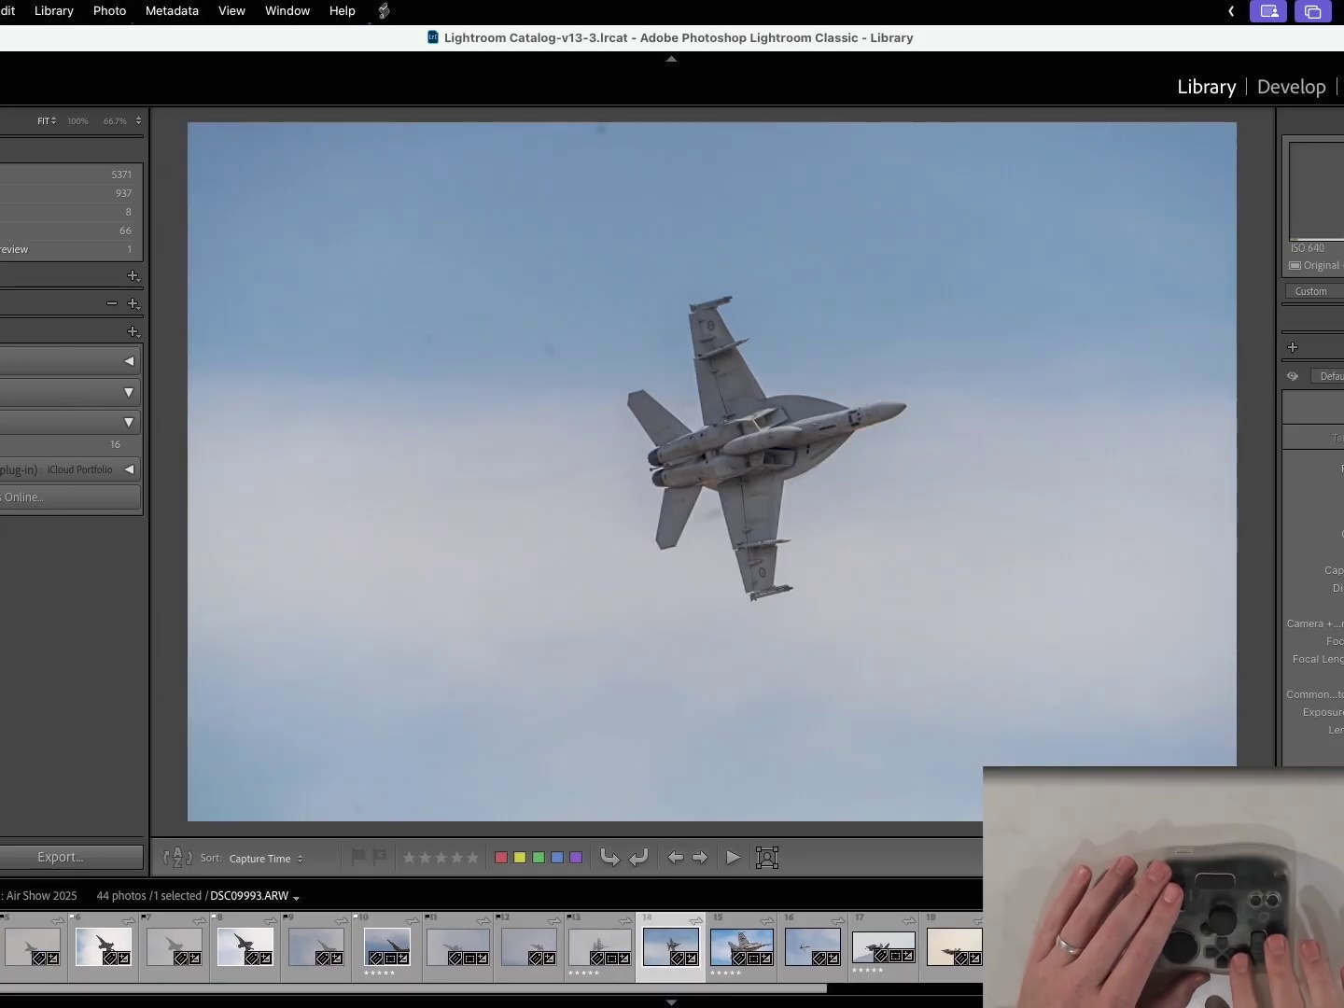
{"action": "key", "text": "Right"}
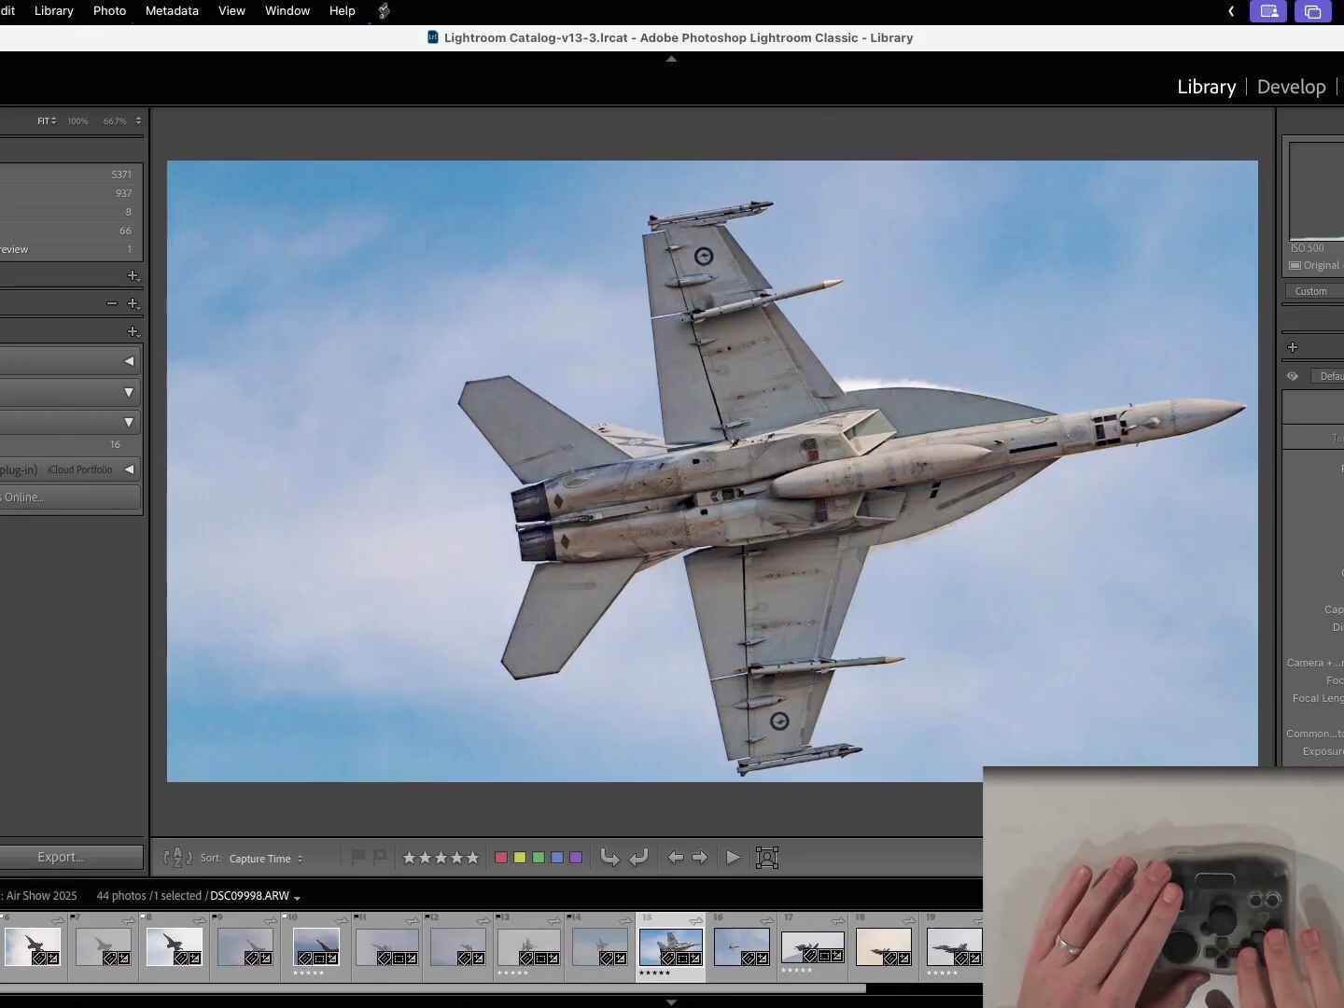
{"action": "key", "text": "Right"}
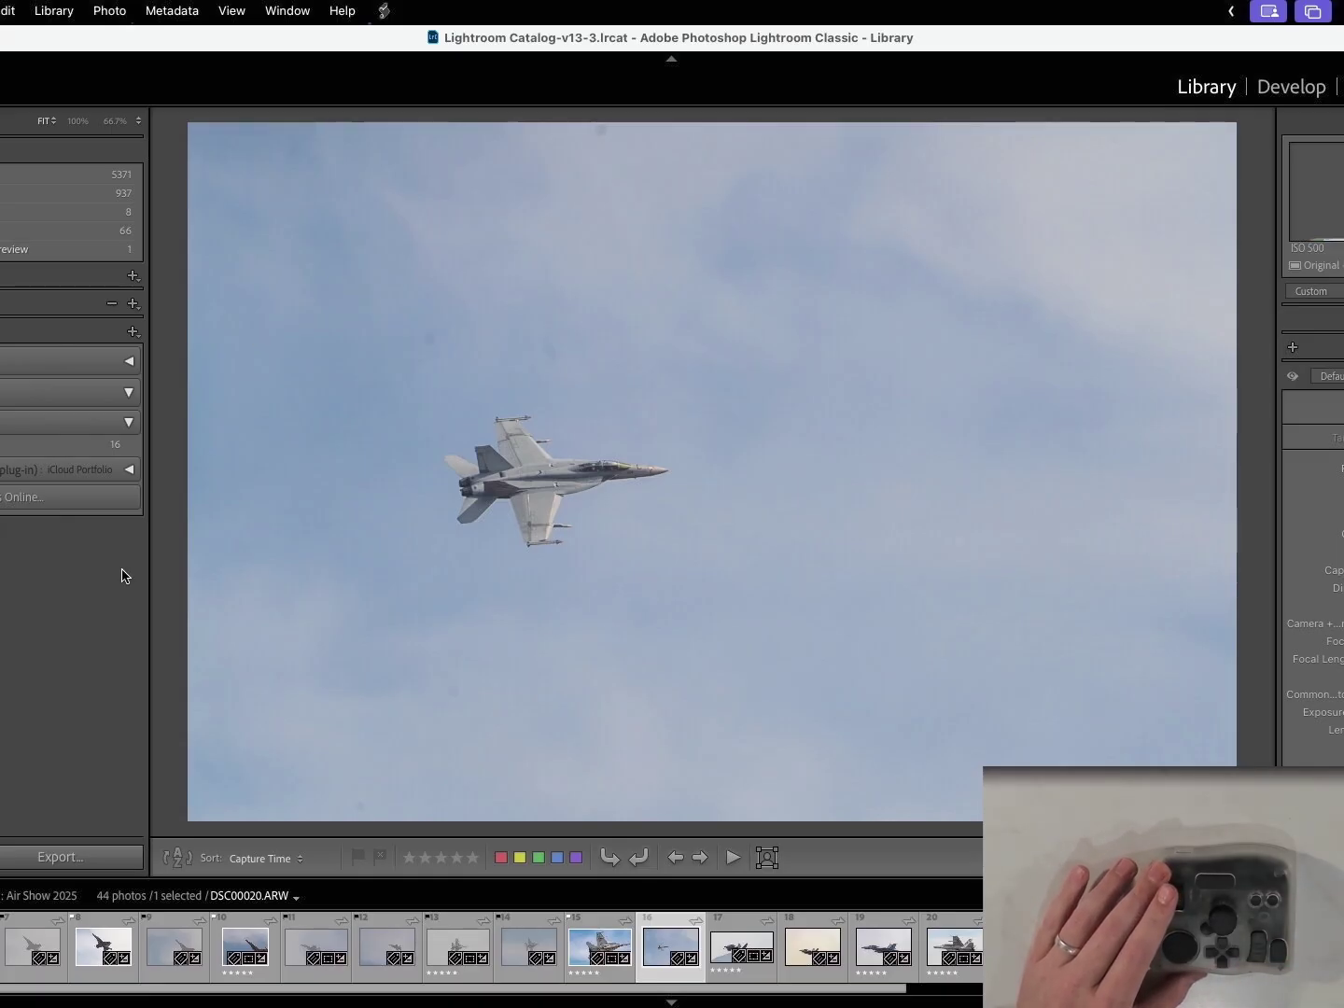
{"action": "mouse_move", "coordinate": [504, 1004]}
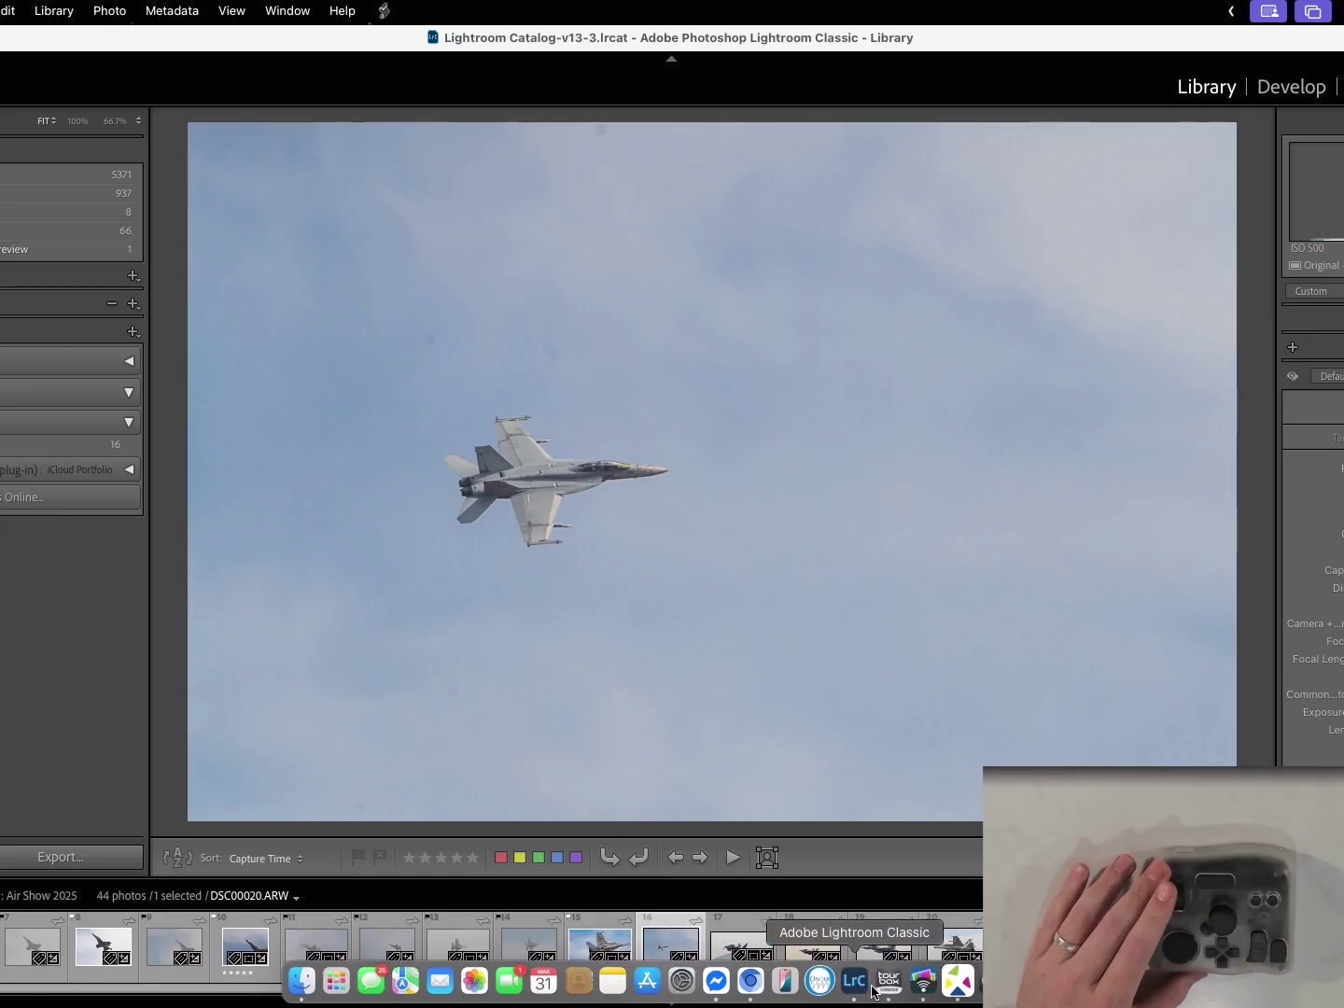
- Select the Lightroom Classic Advanced preset in TourBox Console and review its button assignments
{"action": "left_click", "coordinate": [887, 987]}
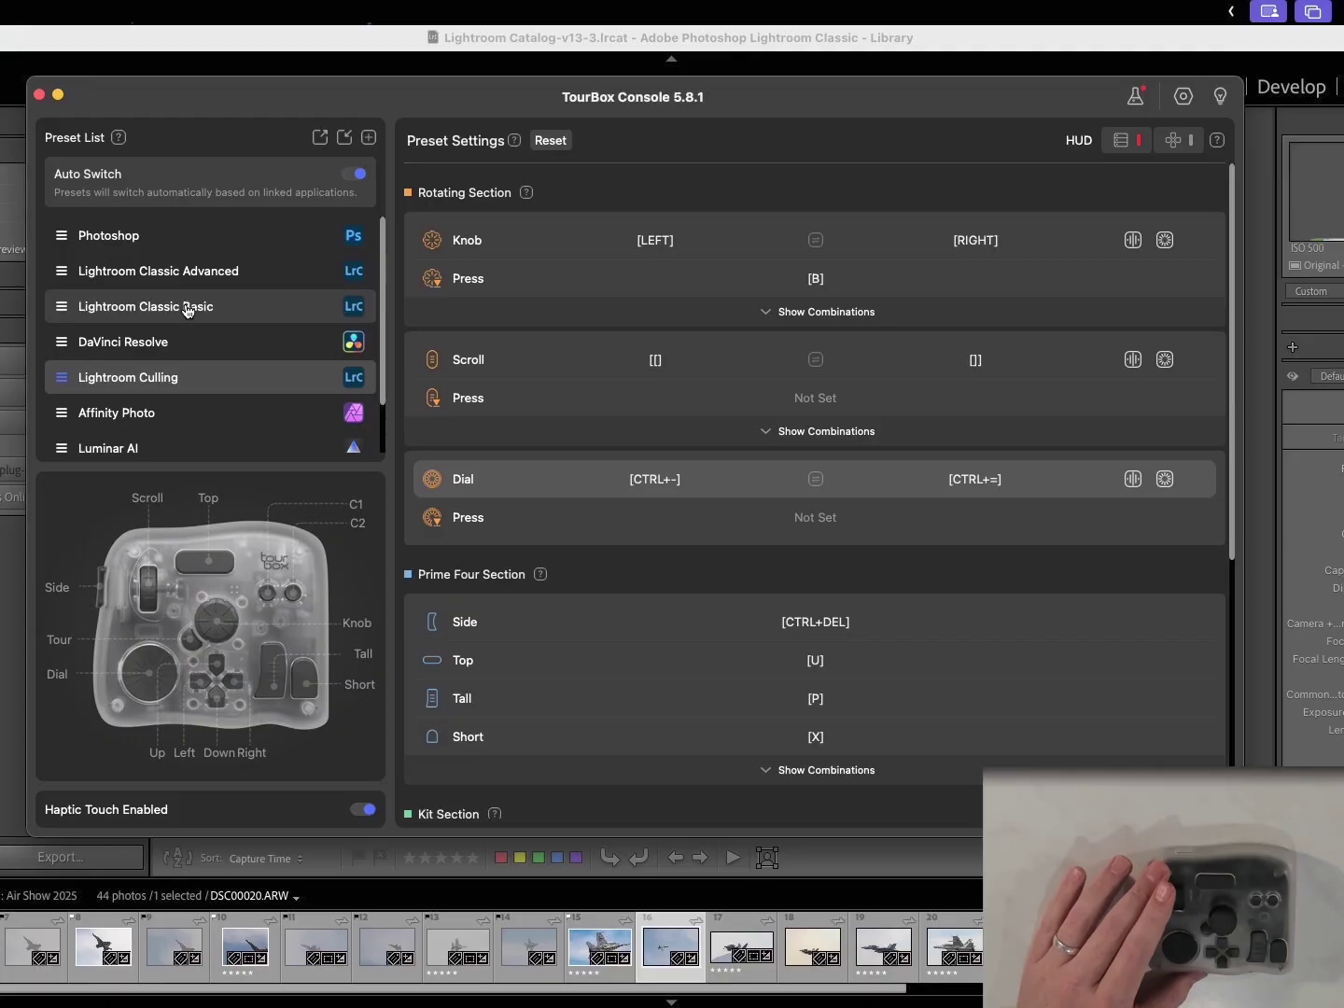
{"action": "left_click", "coordinate": [191, 274]}
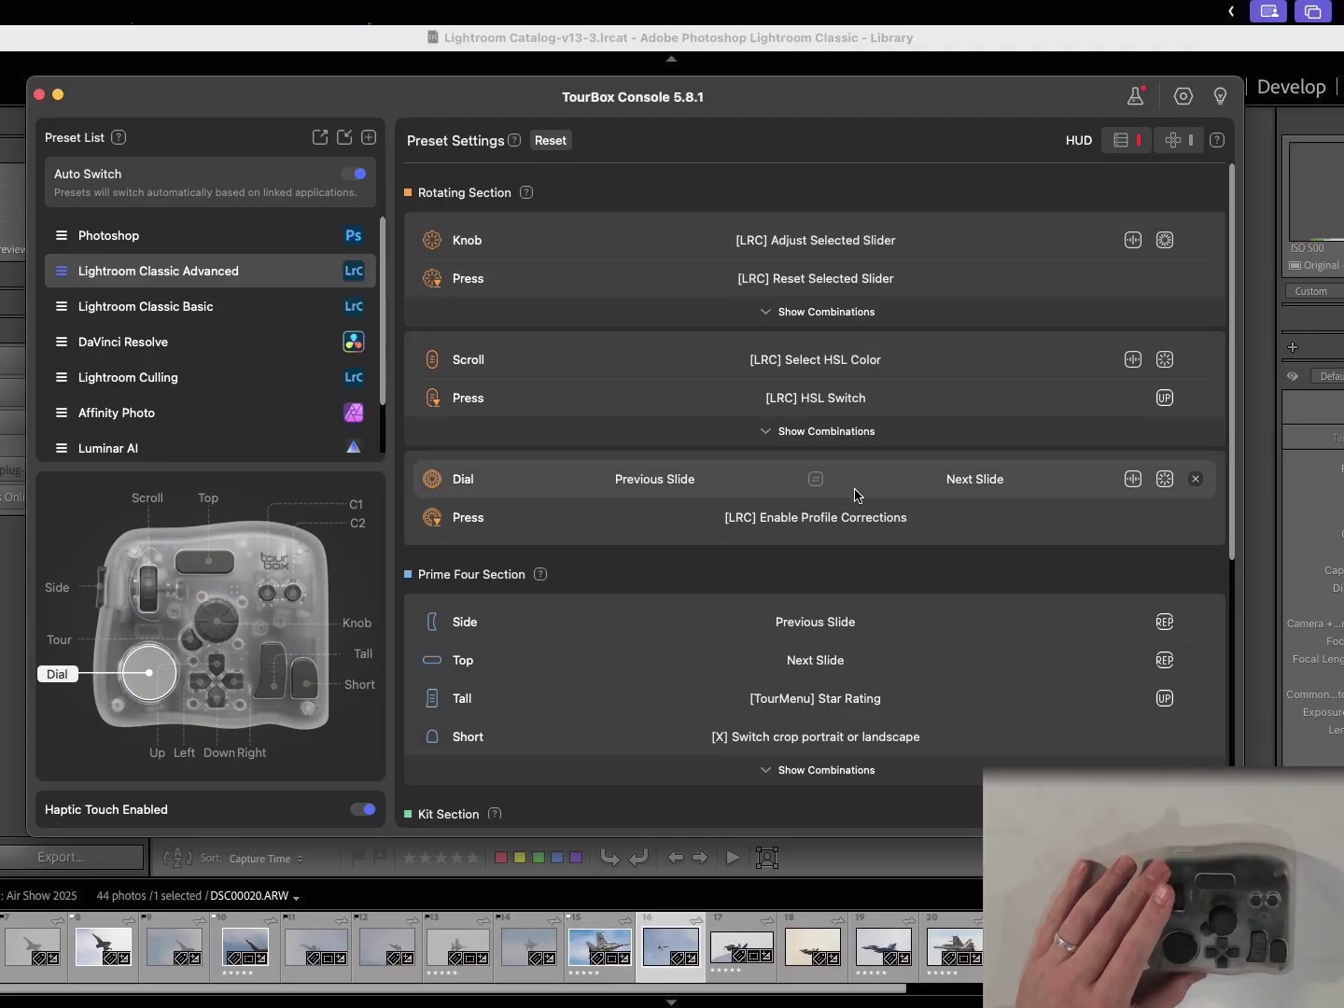
{"action": "scroll", "coordinate": [859, 485], "scroll_direction": "down", "scroll_amount": 3}
{"action": "scroll", "coordinate": [864, 484], "scroll_direction": "down", "scroll_amount": 5}
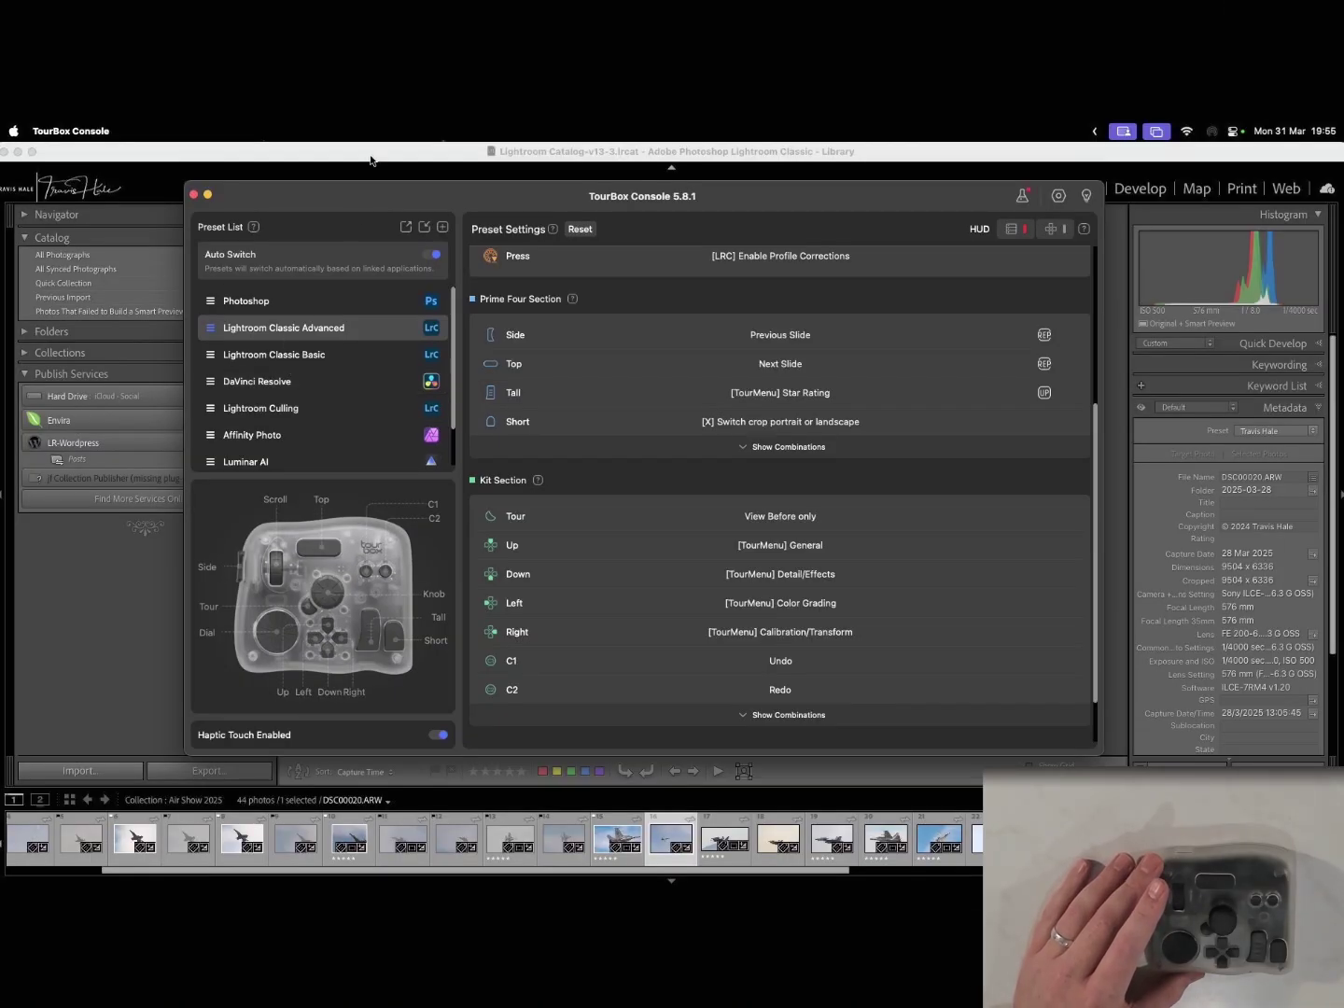
- In Lightroom's Develop module, raise DSC00020's Contrast to 79 through the General TourMenu
{"action": "left_click", "coordinate": [371, 156]}
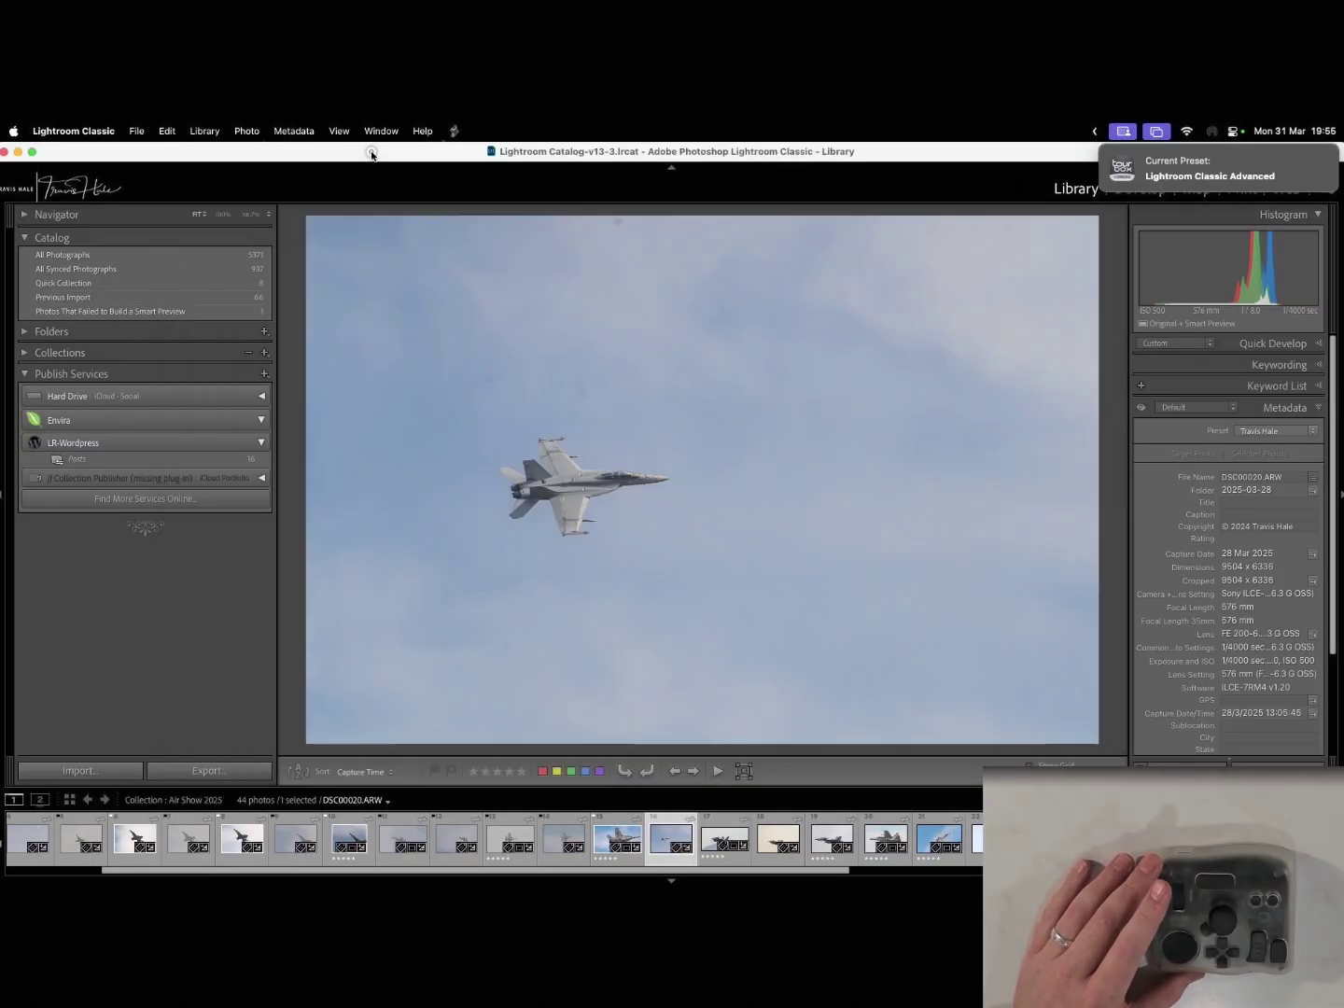
{"action": "key", "text": "d"}
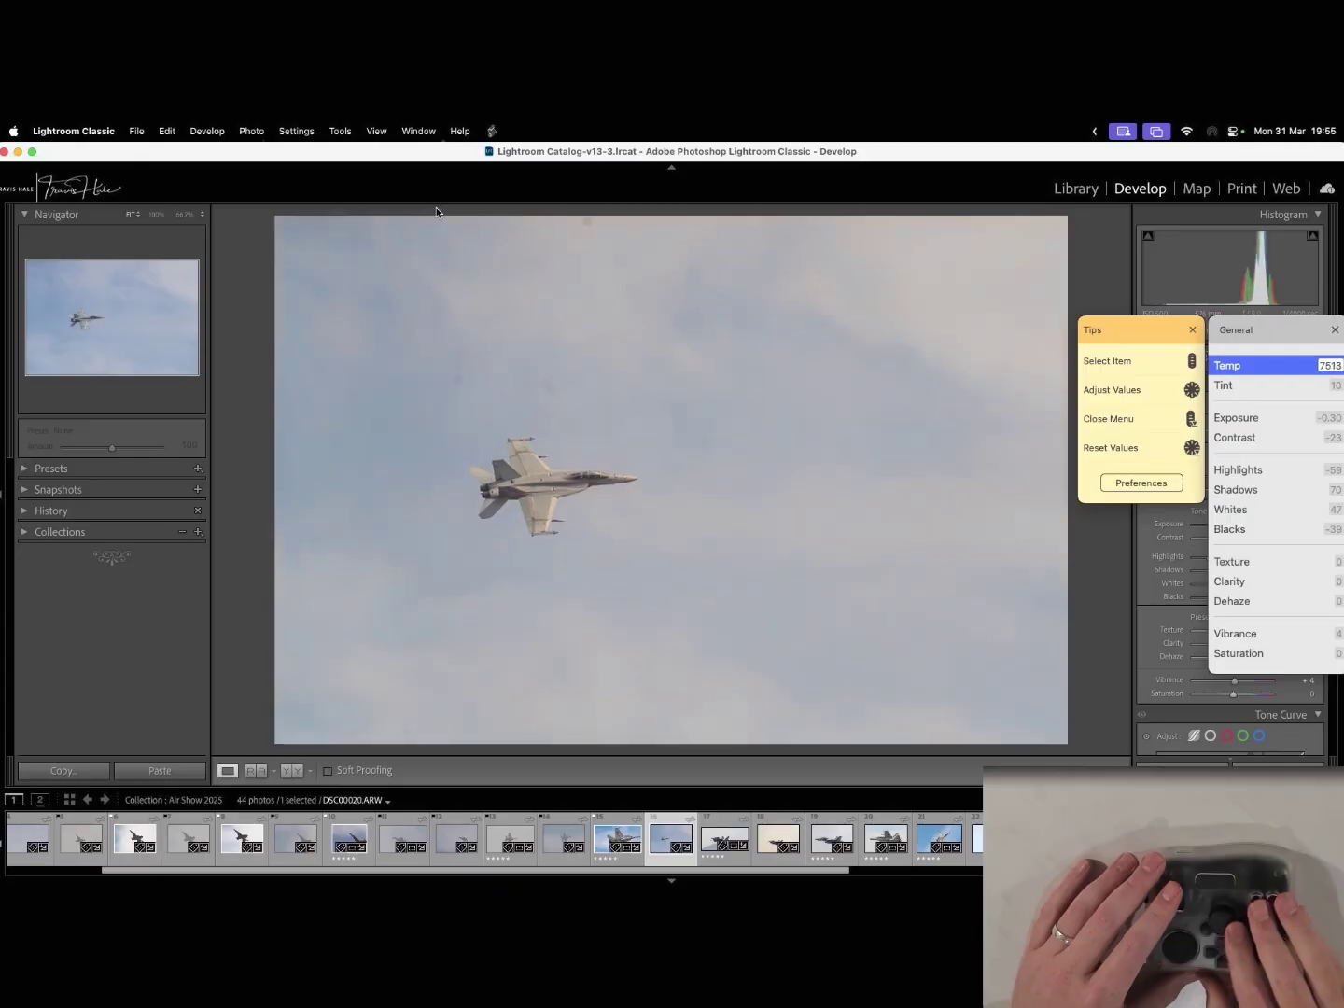
{"action": "key", "text": "Down"}
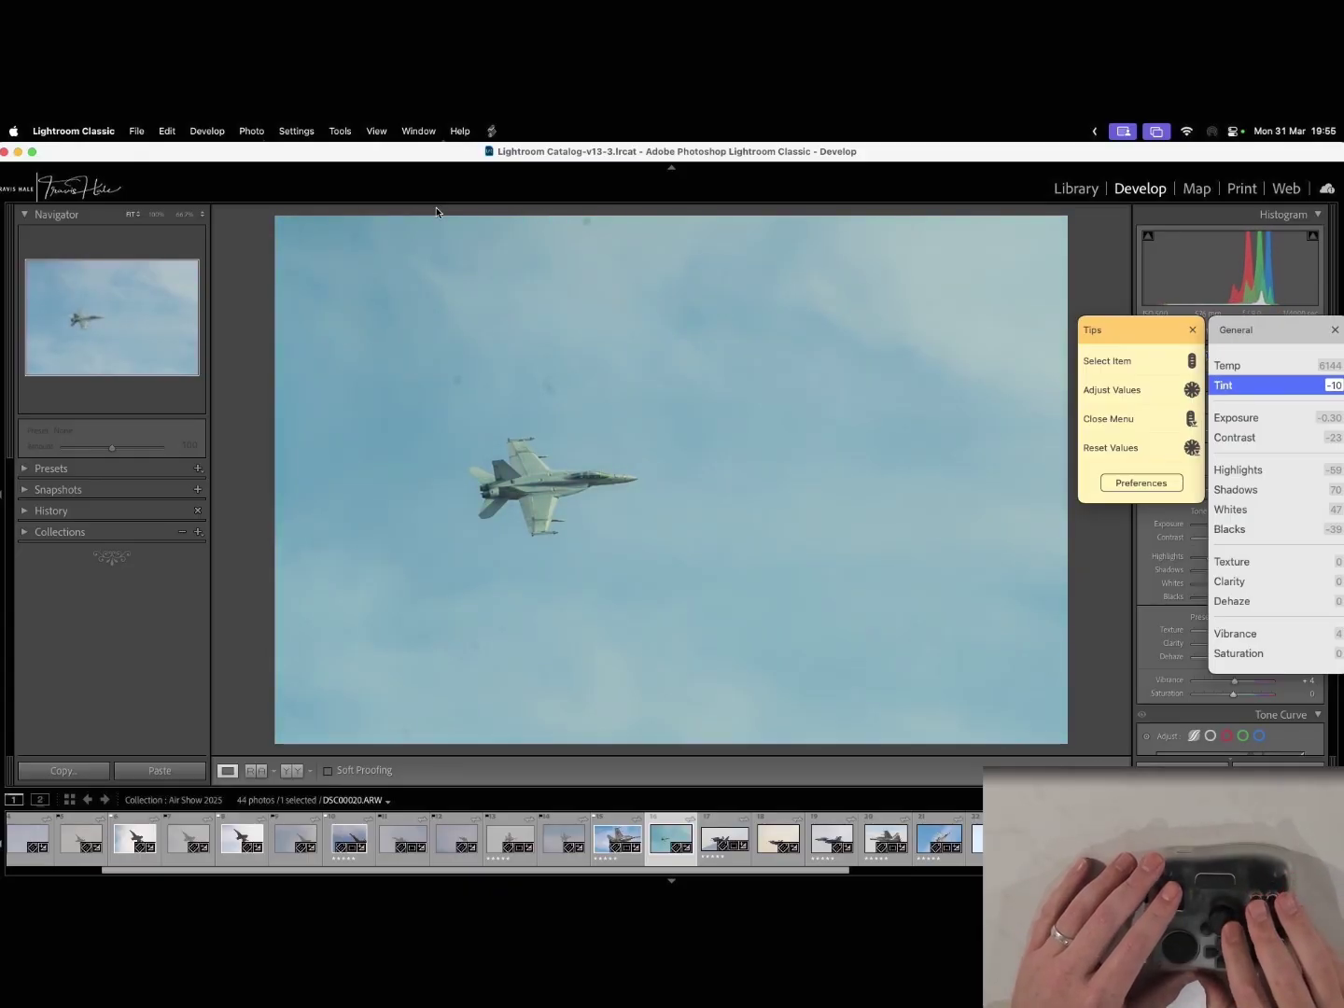
{"action": "scroll", "coordinate": [436, 211], "scroll_direction": "up", "scroll_amount": 5}
{"action": "key", "text": "Down"}
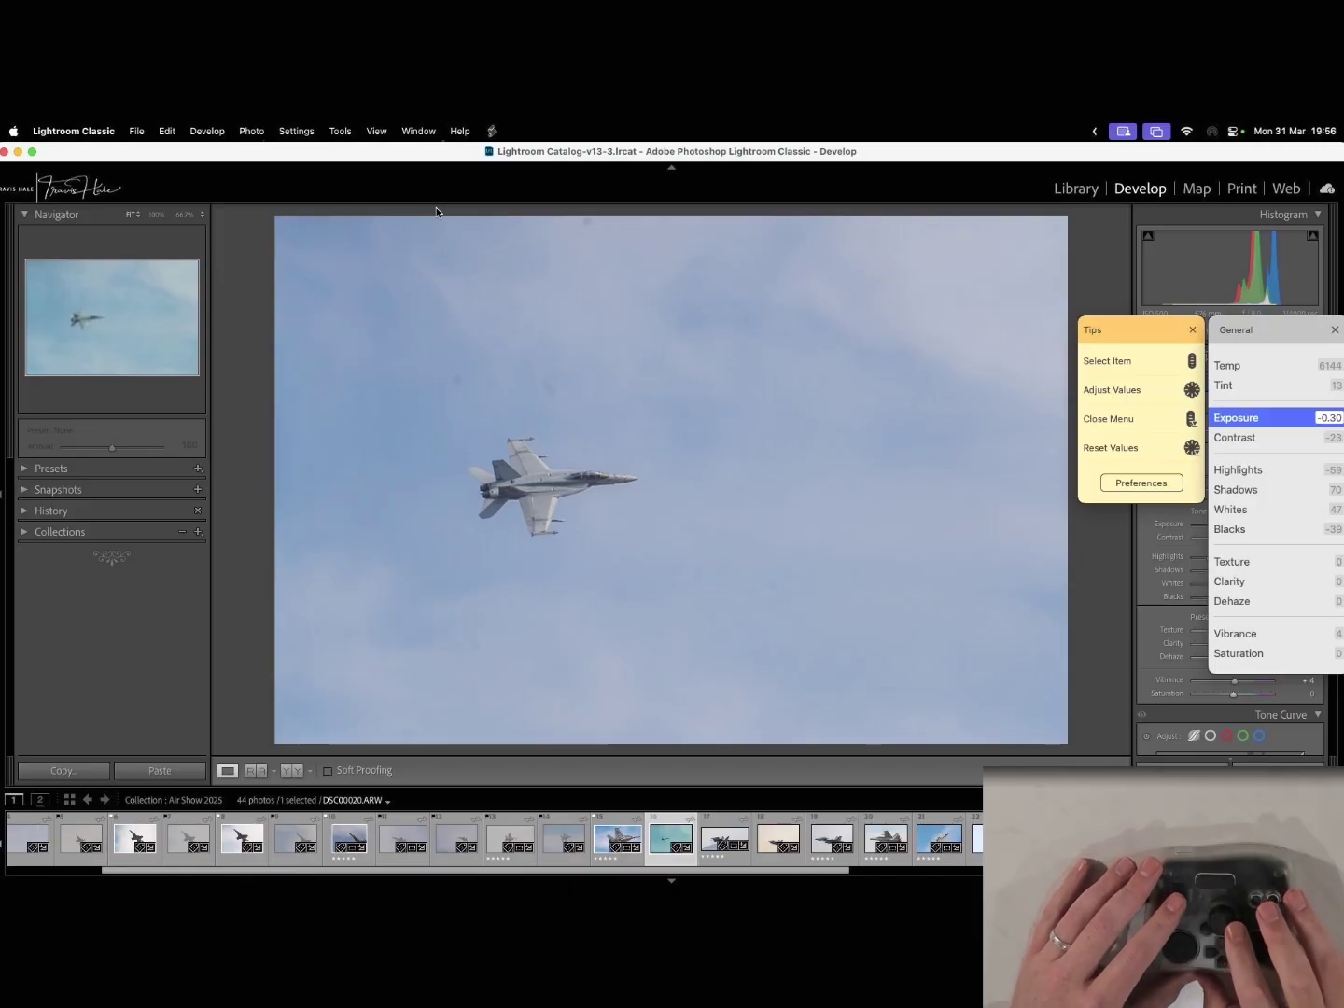
{"action": "scroll", "coordinate": [436, 211], "scroll_direction": "up", "scroll_amount": 4}
{"action": "scroll", "coordinate": [436, 211], "scroll_direction": "up", "scroll_amount": 14}
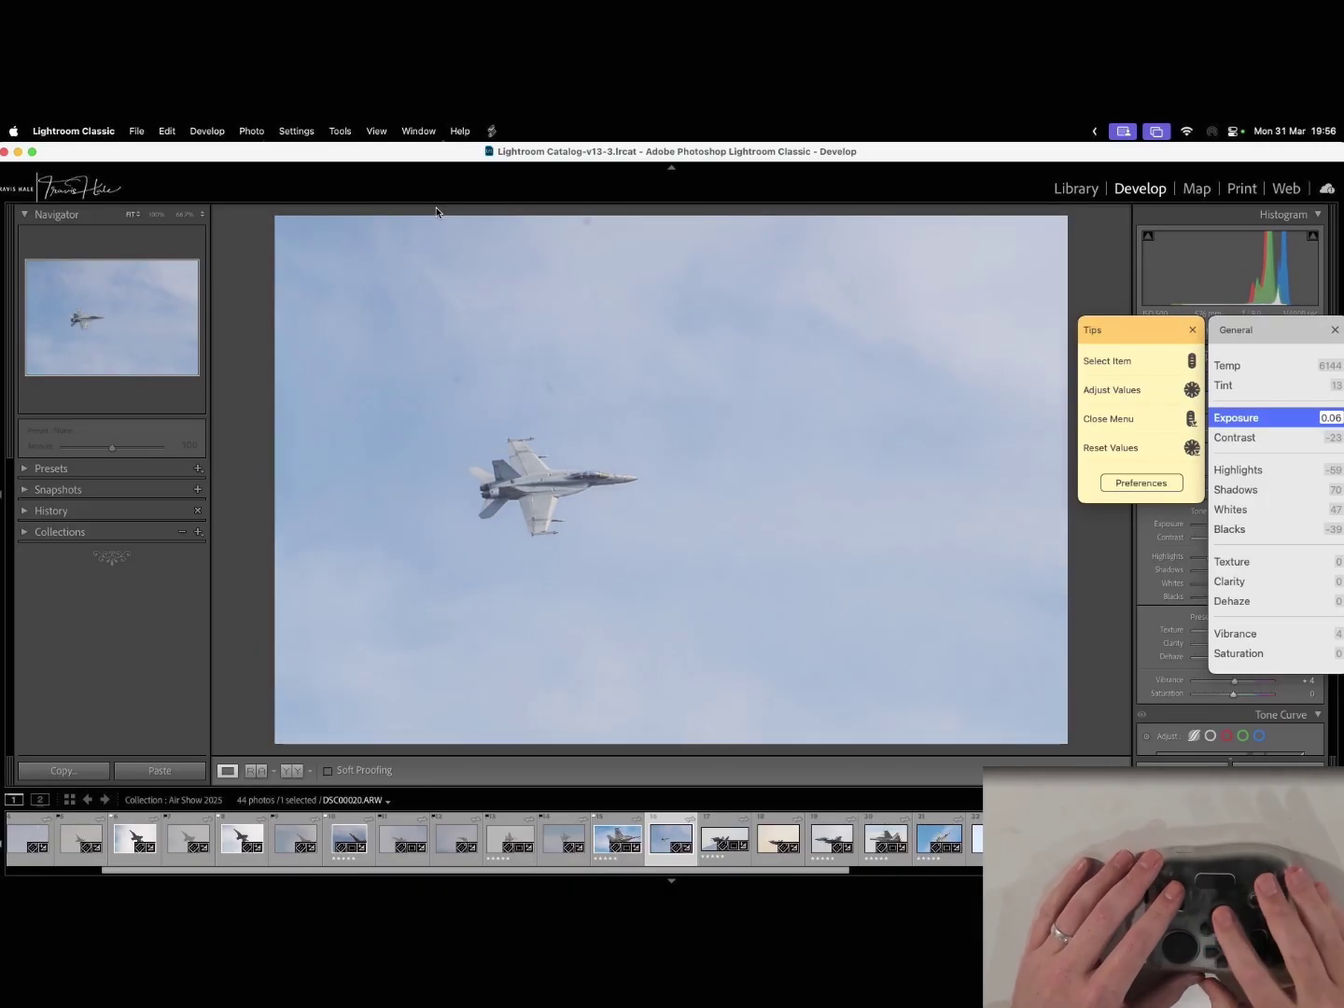
{"action": "key", "text": "Down"}
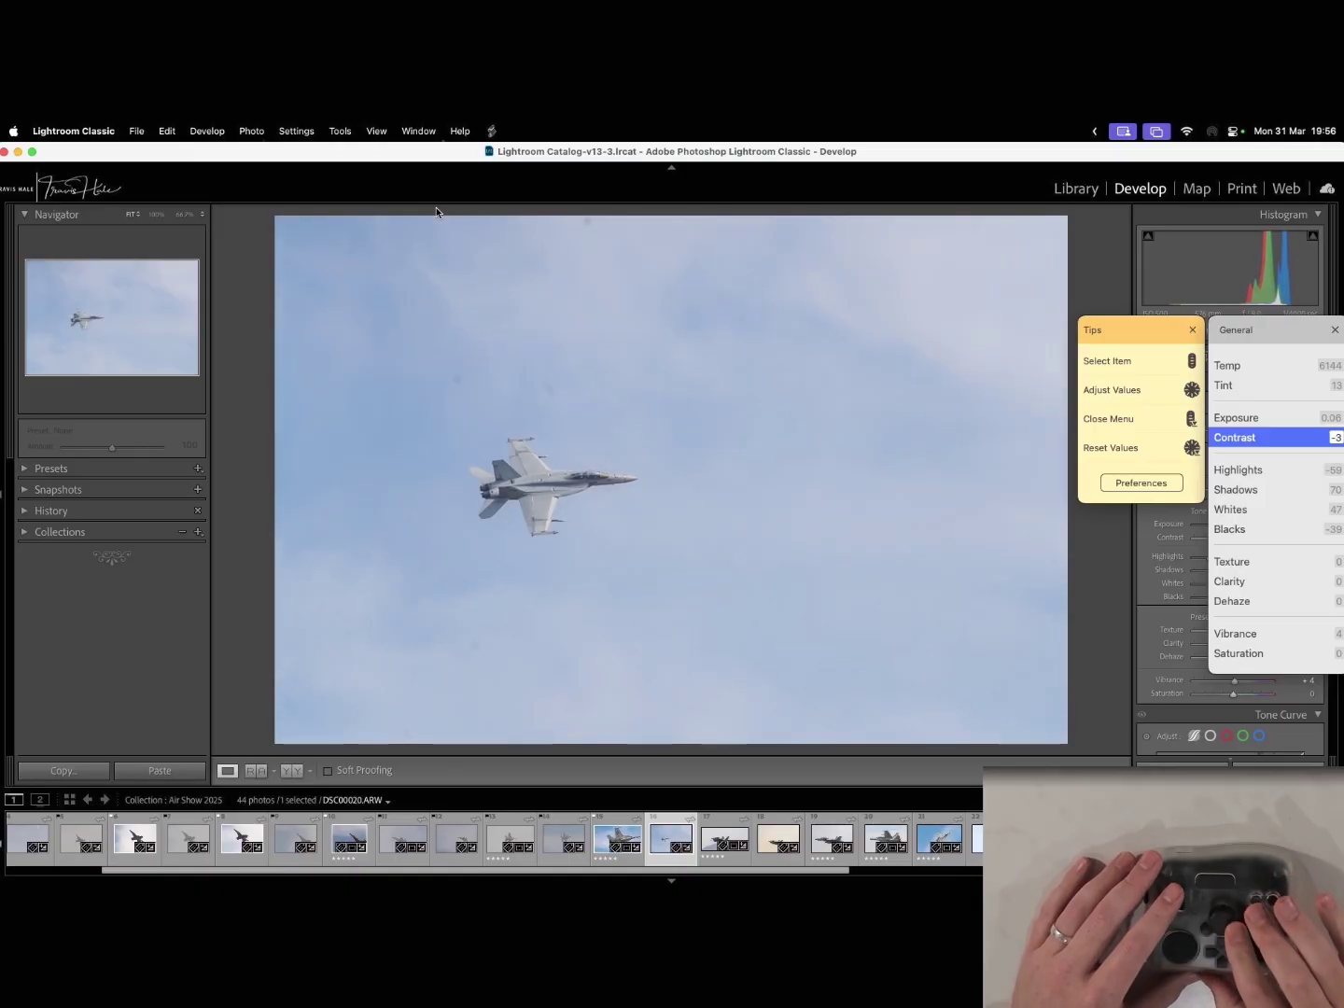
{"action": "key", "text": "Right"}
- Reset Highlights and pull it down to -62, then lower Shadows to 39
{"action": "key", "text": "Down"}
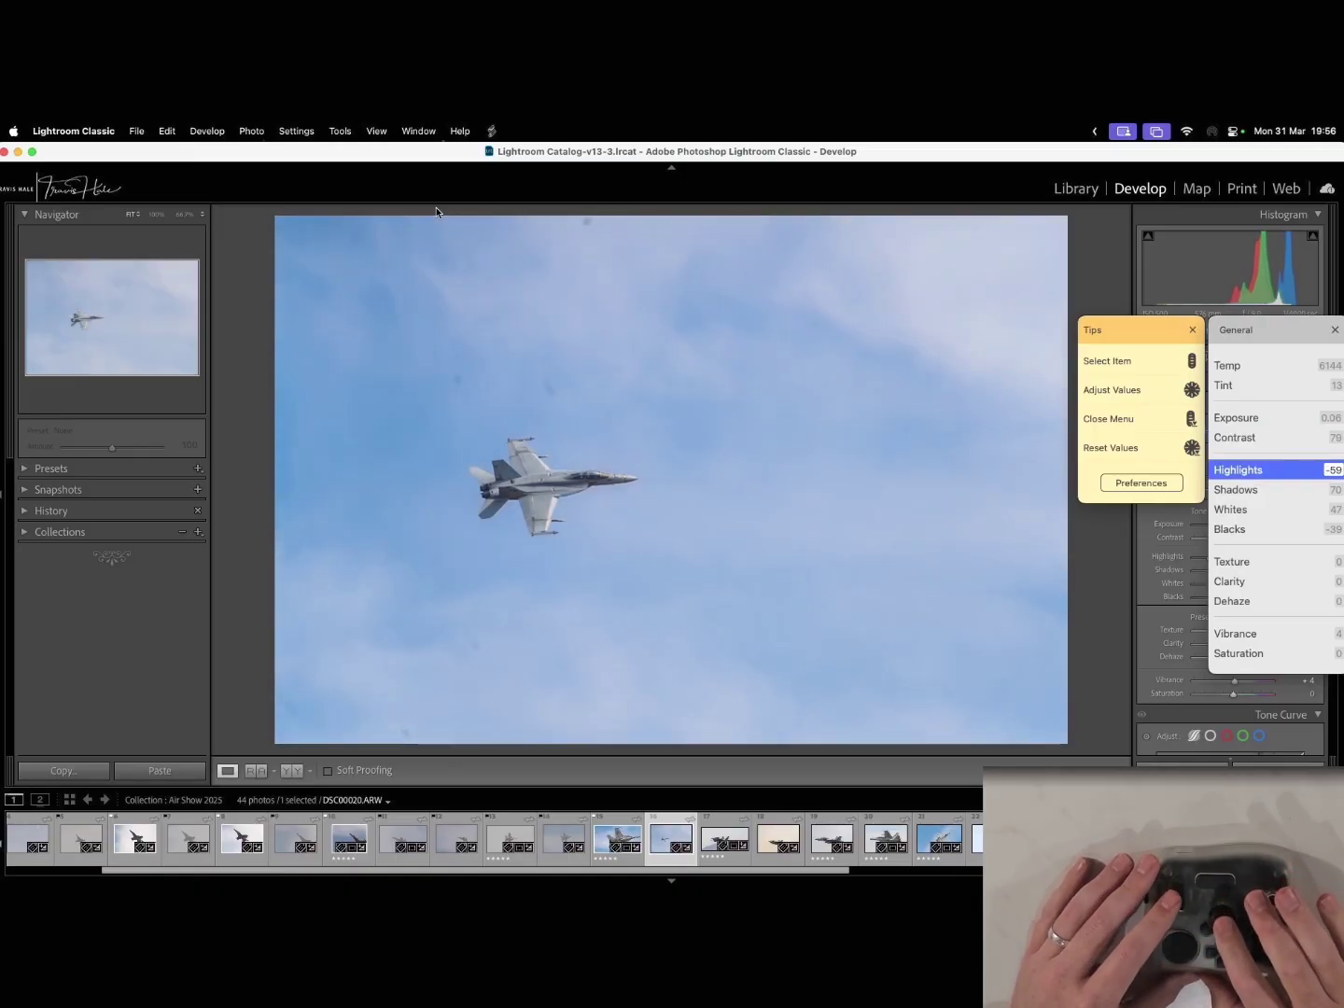
{"action": "key", "text": "Delete"}
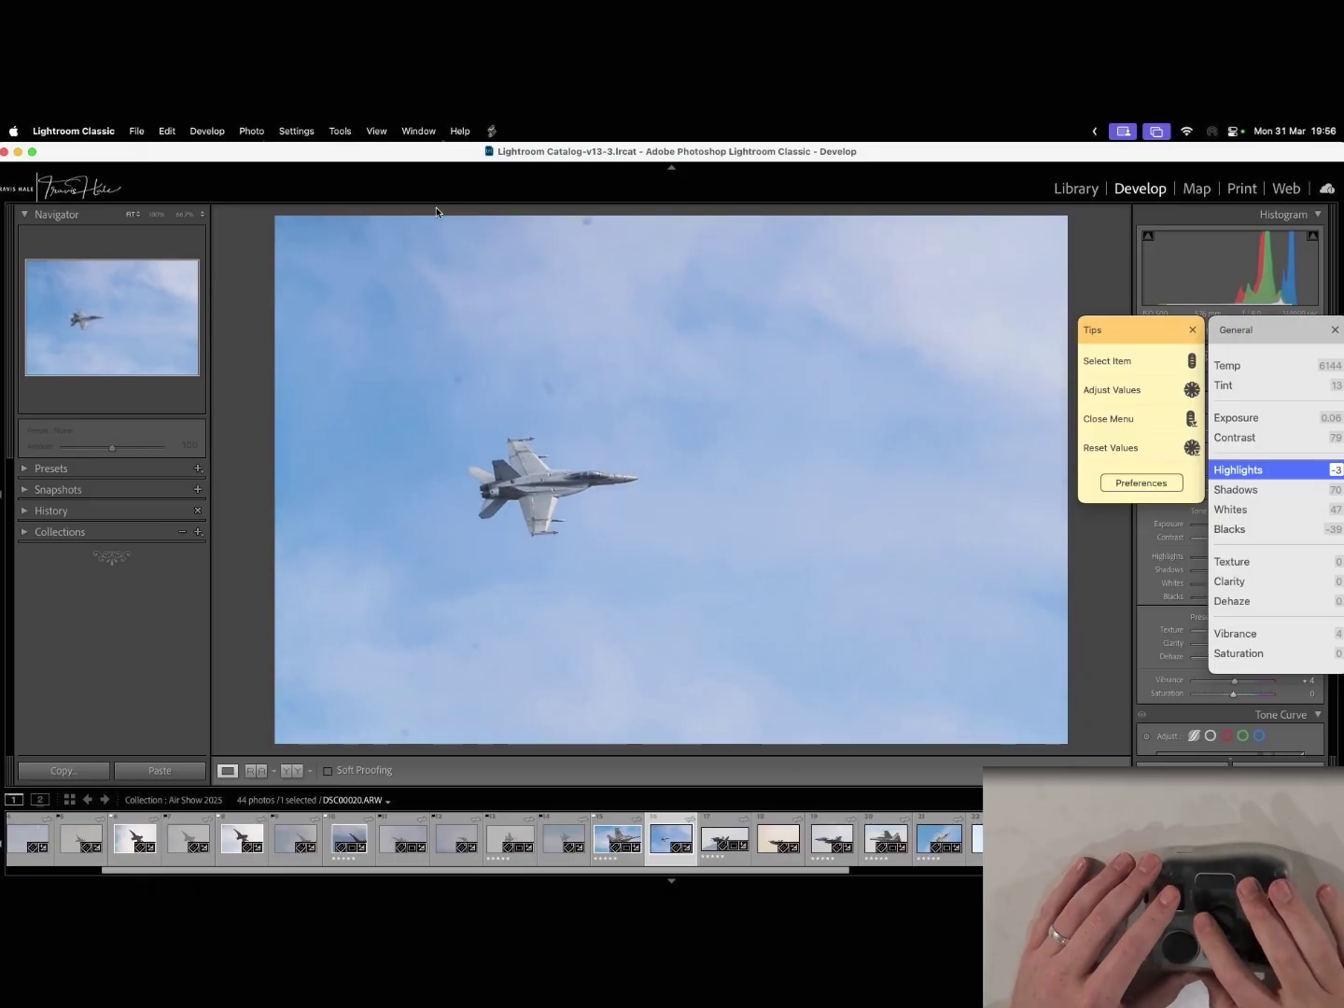
{"action": "key", "text": "Left"}
{"action": "key", "text": "Down"}
{"action": "key", "text": "Left"}
- Set Shadow Tint to 17 and Sharpening Amount to about 80, adjusting Sharpening Masking
{"action": "key", "text": "shift+Tab"}
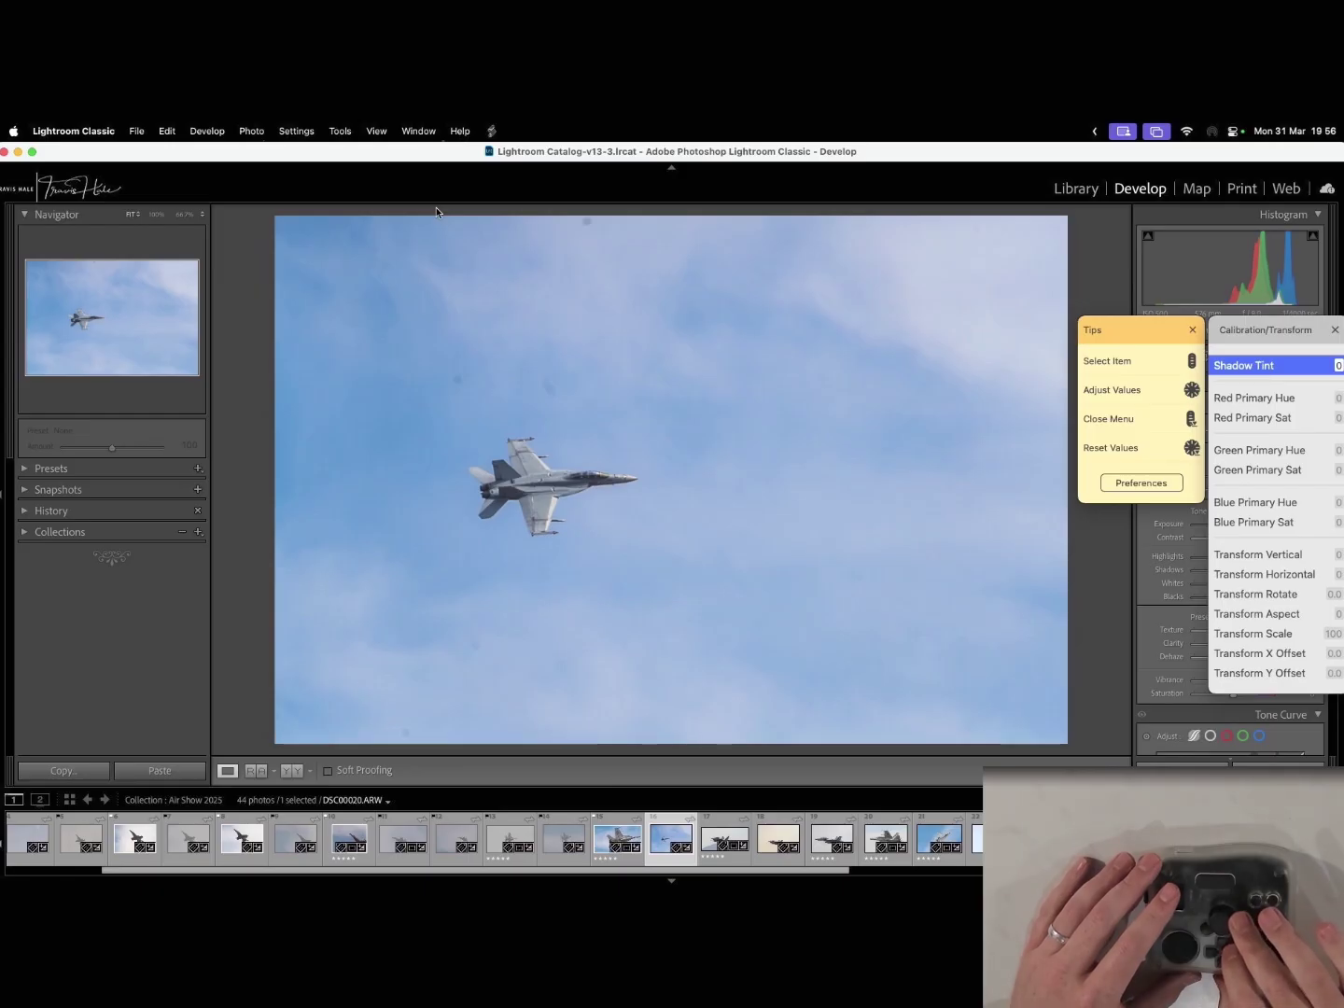
{"action": "key", "text": "Right"}
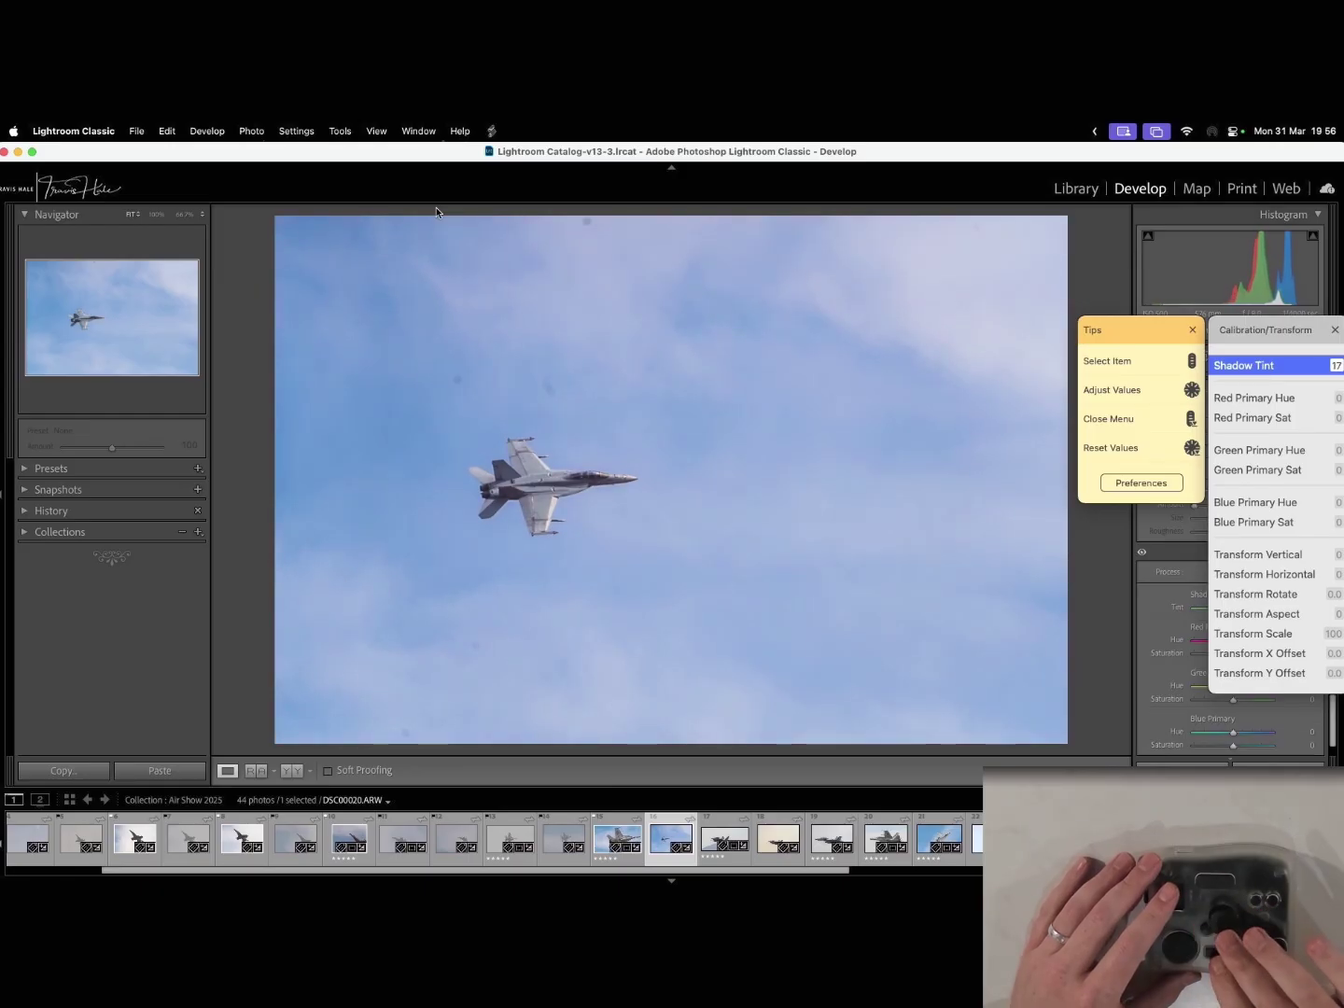
{"action": "key", "text": "shift+Tab"}
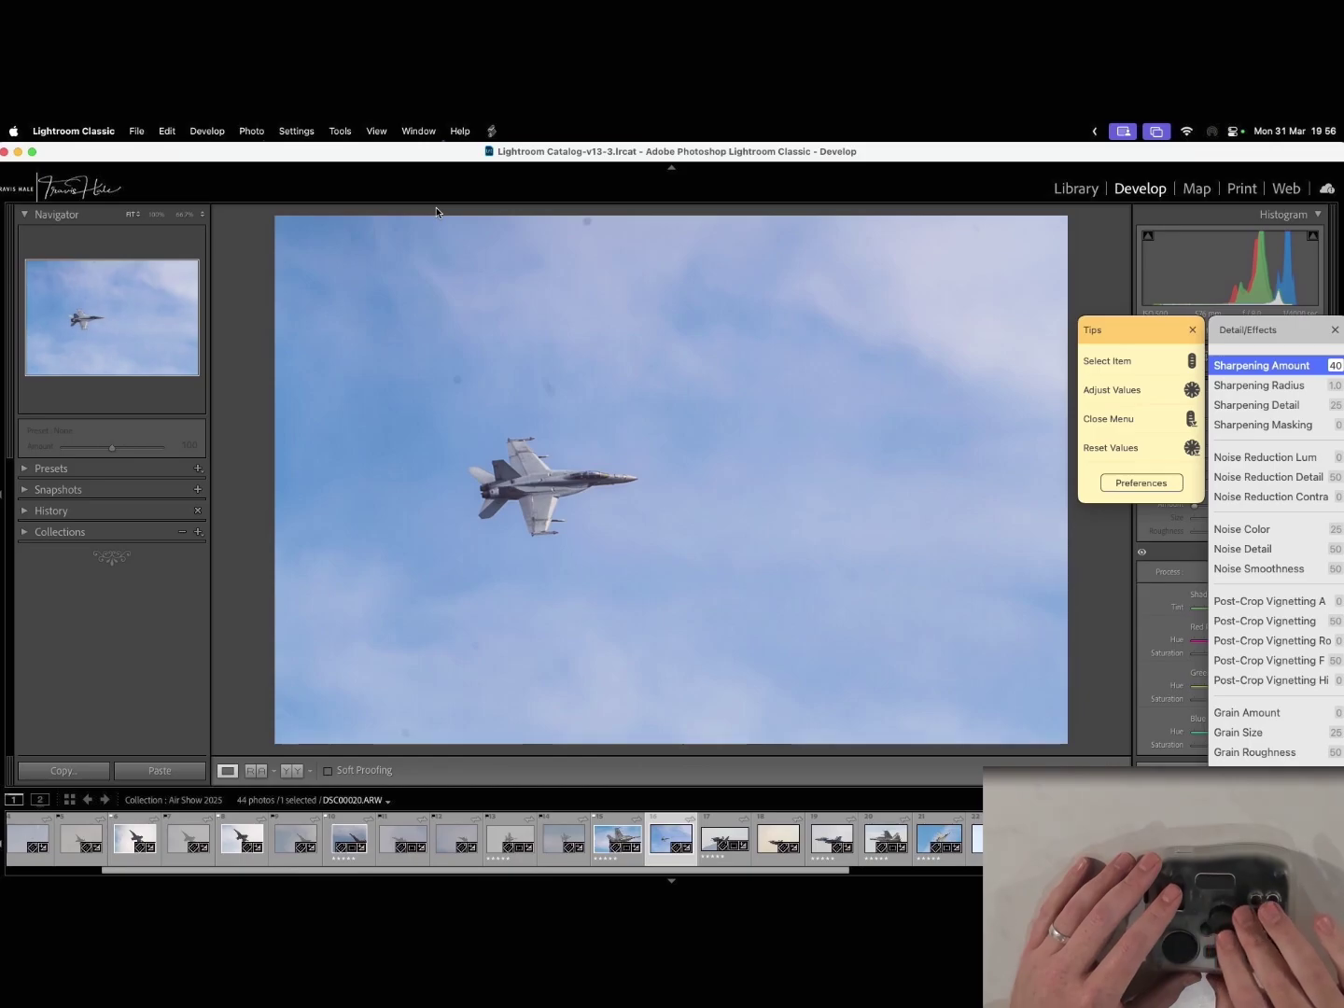
{"action": "key", "text": "Right"}
{"action": "key", "text": "Left"}
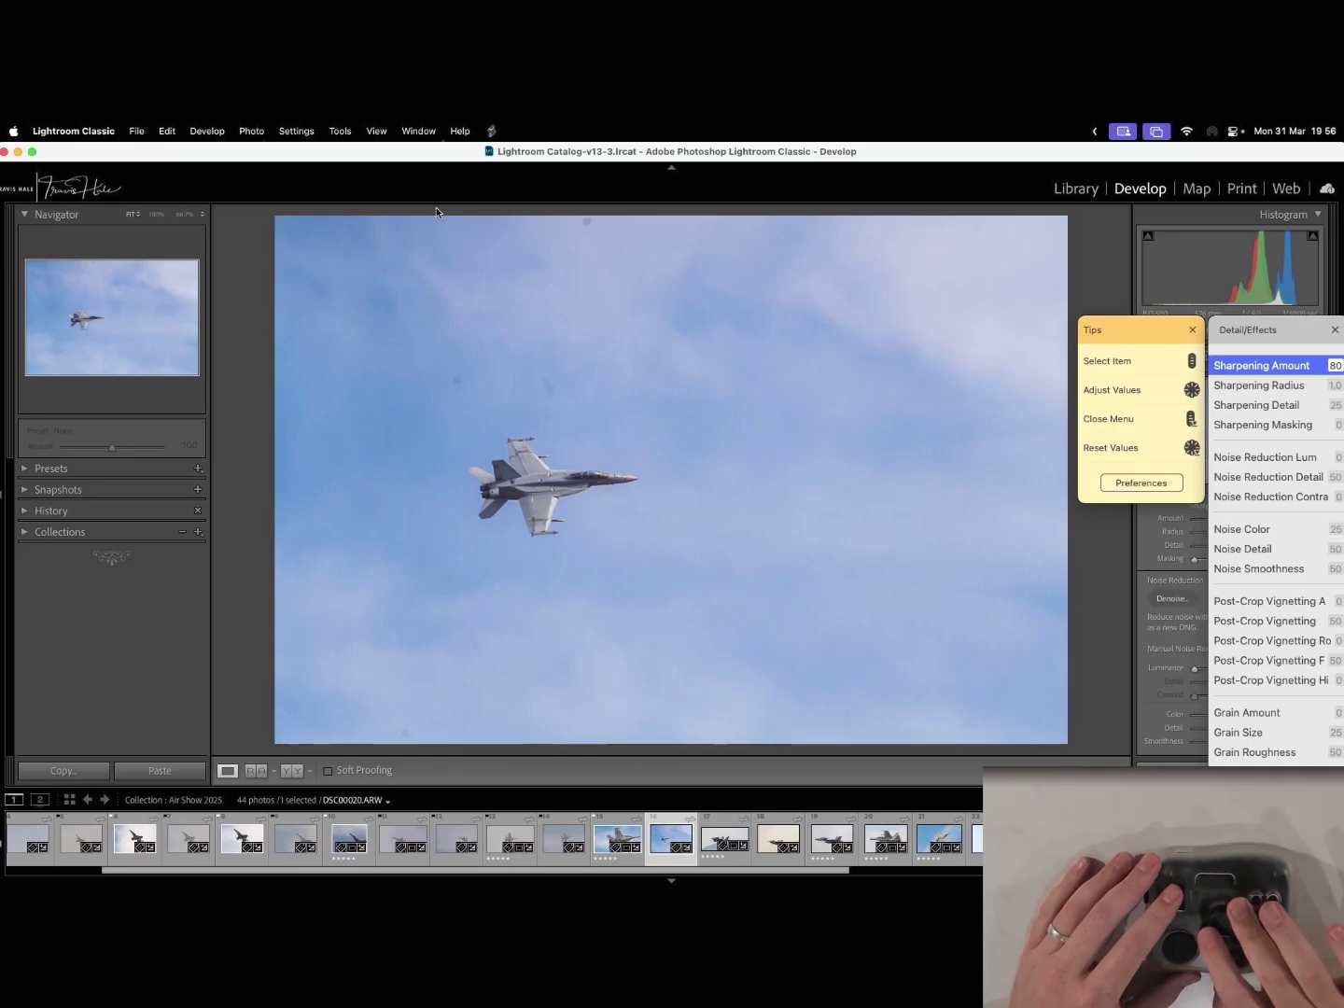
{"action": "key", "text": "Down"}
{"action": "key", "text": "Down"}
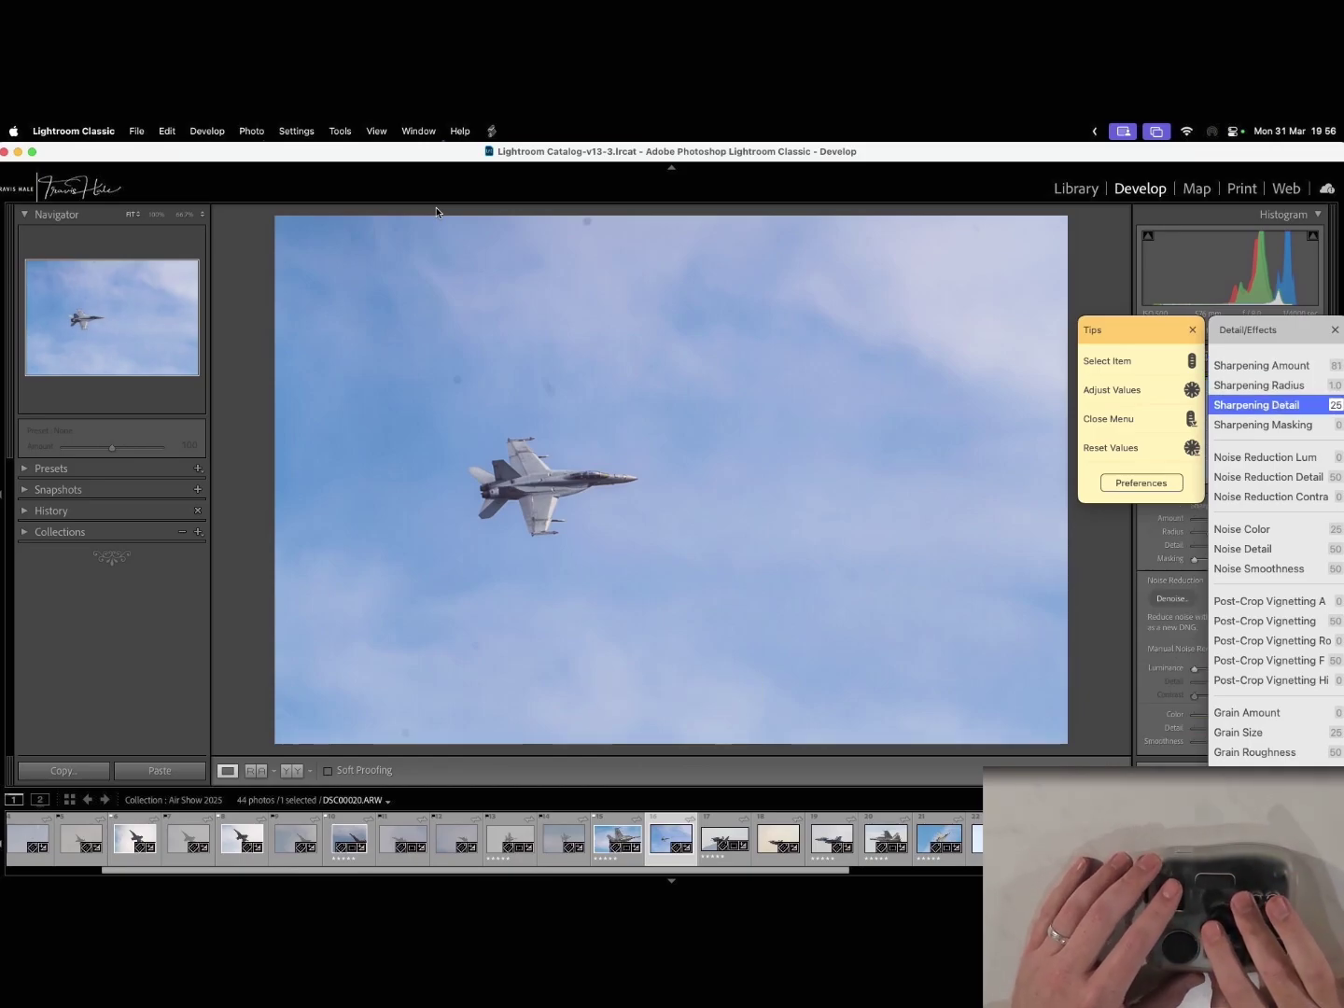
{"action": "key", "text": "Down"}
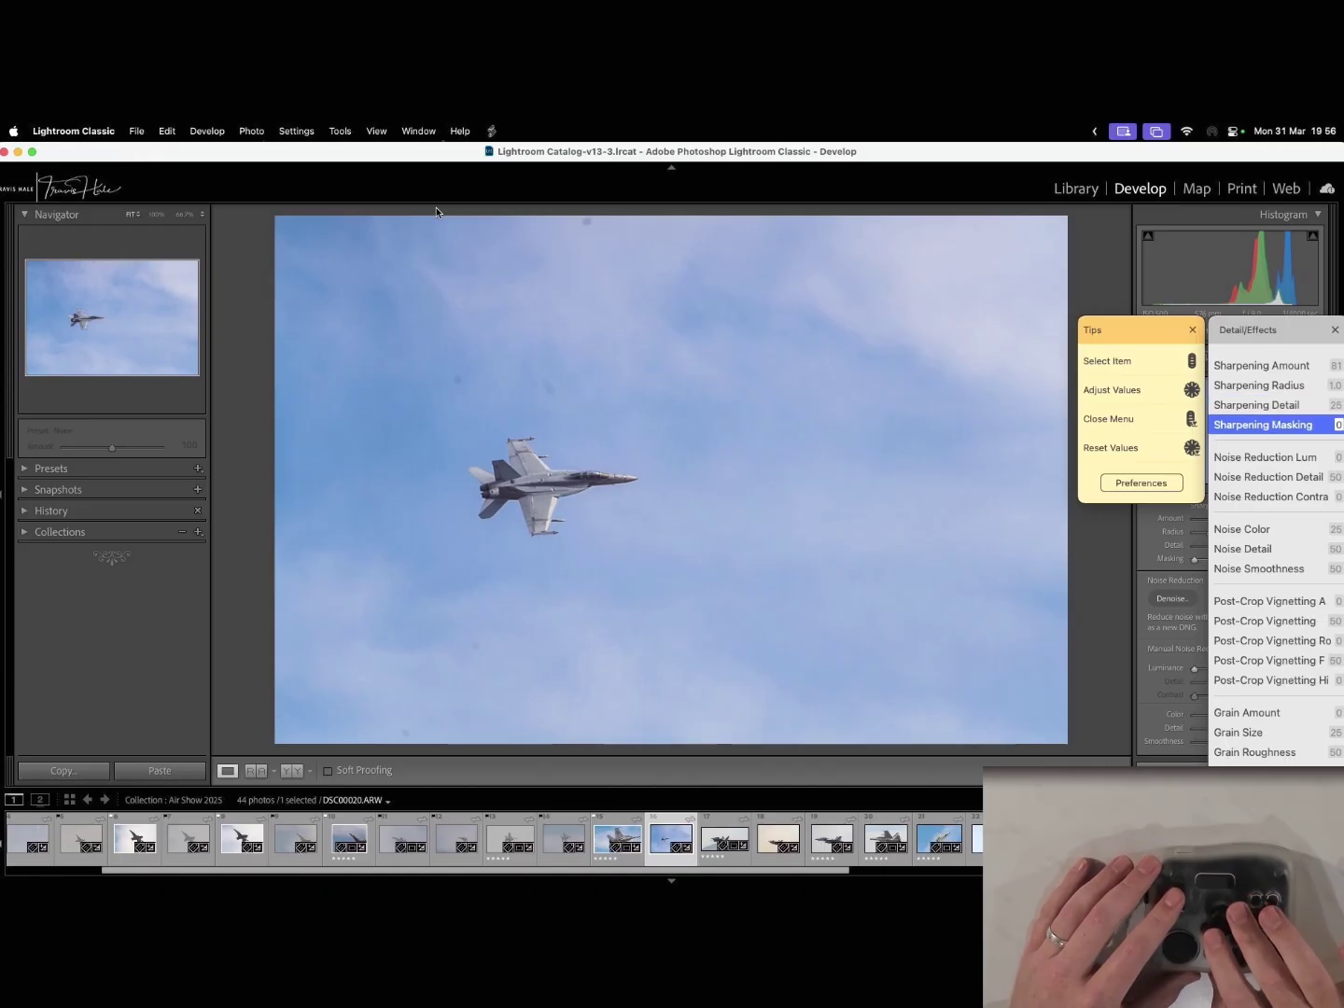
{"action": "key", "text": "Right"}
{"action": "key", "text": "Right"}
{"action": "key", "text": "Right"}
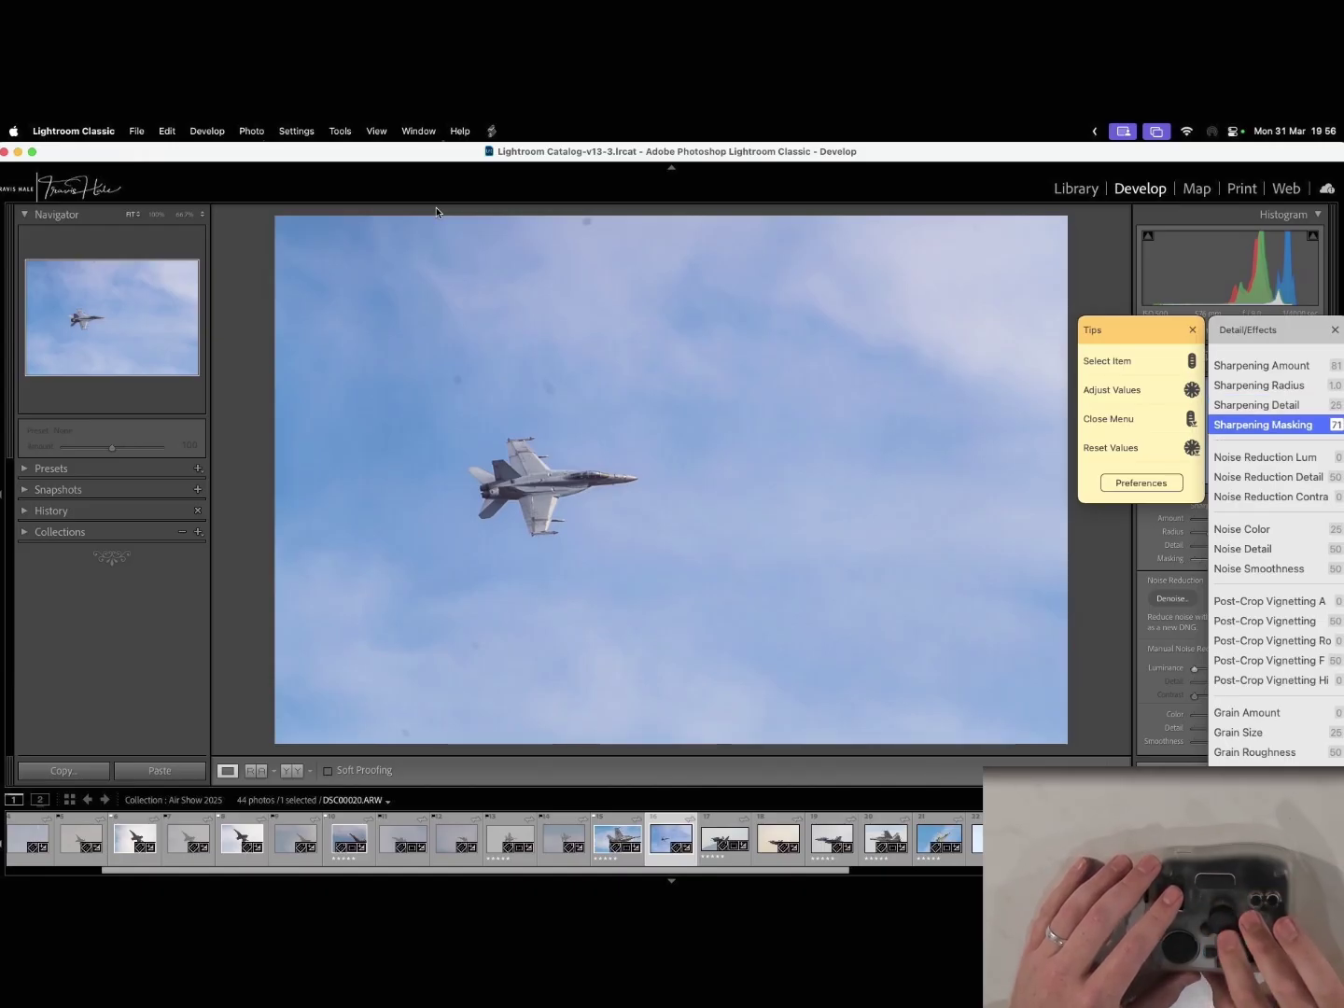
{"action": "key", "text": "Left"}
{"action": "key", "text": "Left"}
{"action": "key", "text": "Left"}
{"action": "key", "text": "Left"}
{"action": "key", "text": "Left"}
- Raise luminance noise reduction to 94 and set the colour grading Shadows Hue to 68
{"action": "key", "text": "Down"}
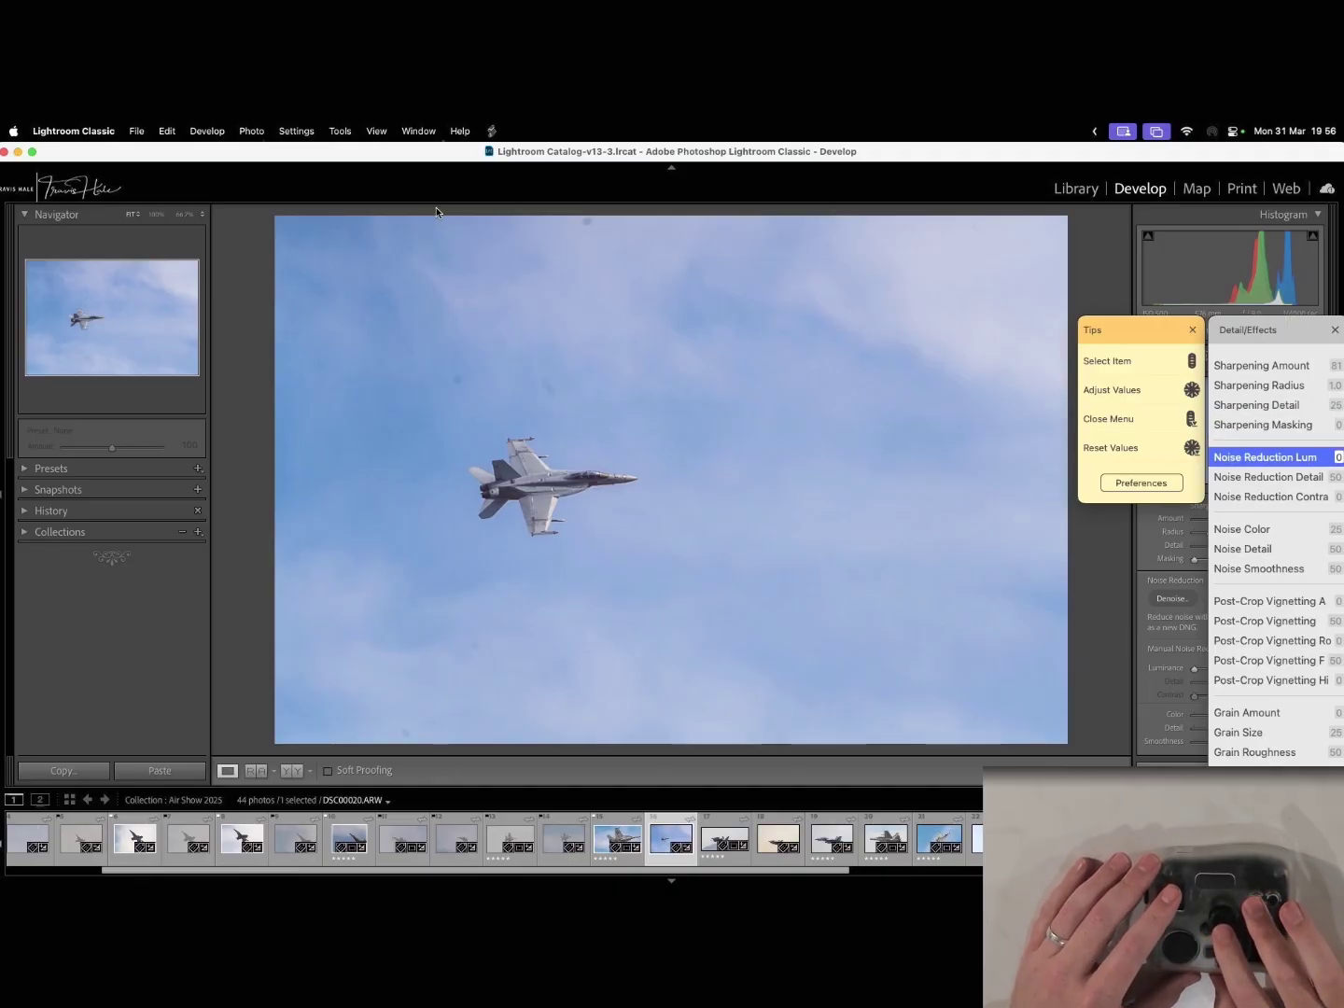
{"action": "key", "text": "Right"}
{"action": "key", "text": "Right"}
{"action": "key", "text": "Right"}
{"action": "key", "text": "Right"}
{"action": "key", "text": "Right"}
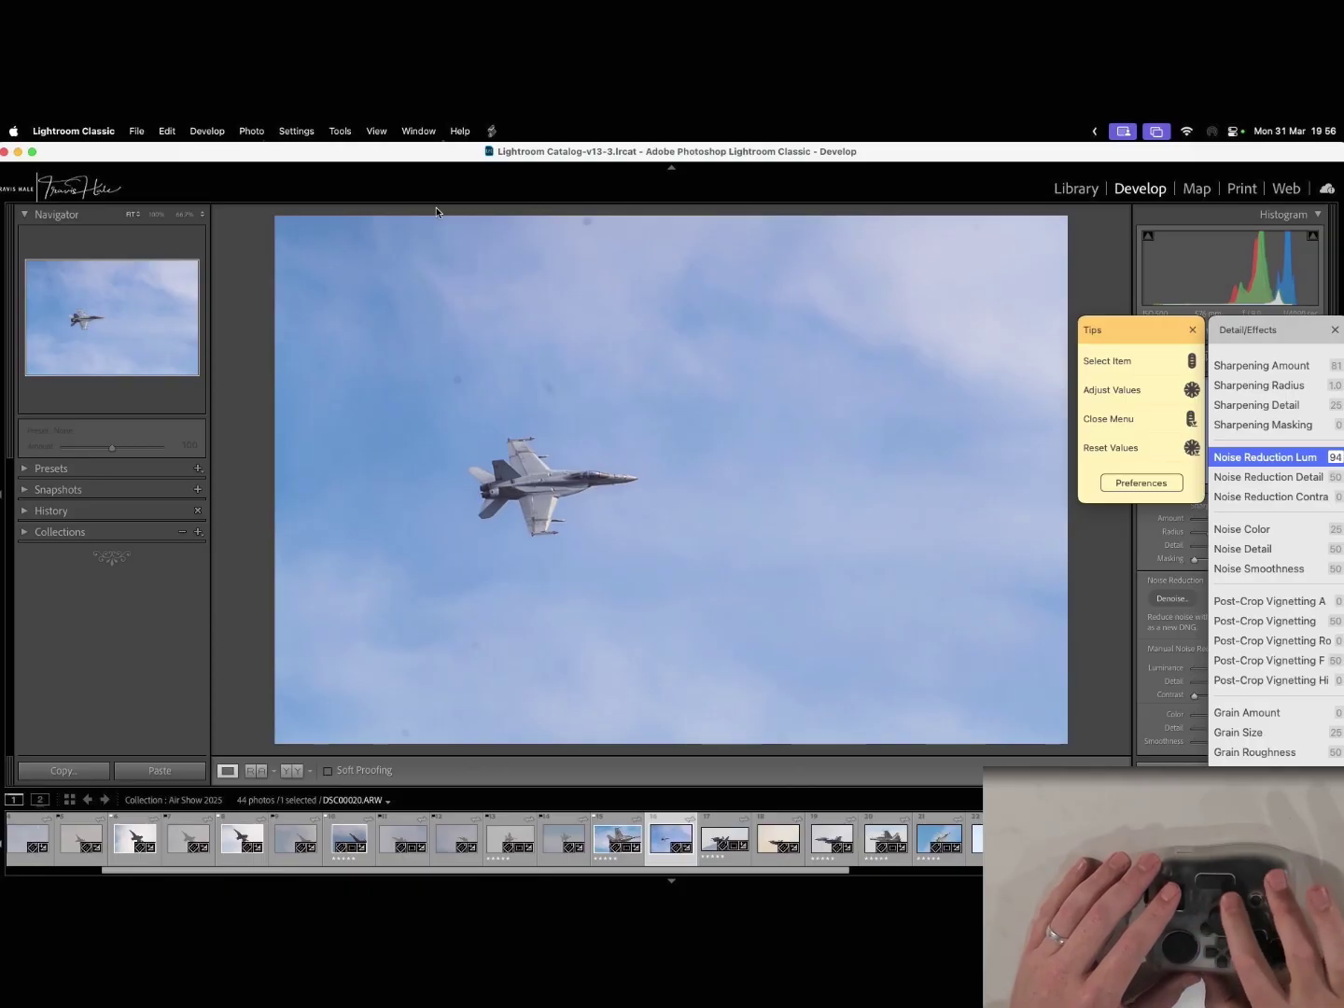
{"action": "key", "text": "Tab"}
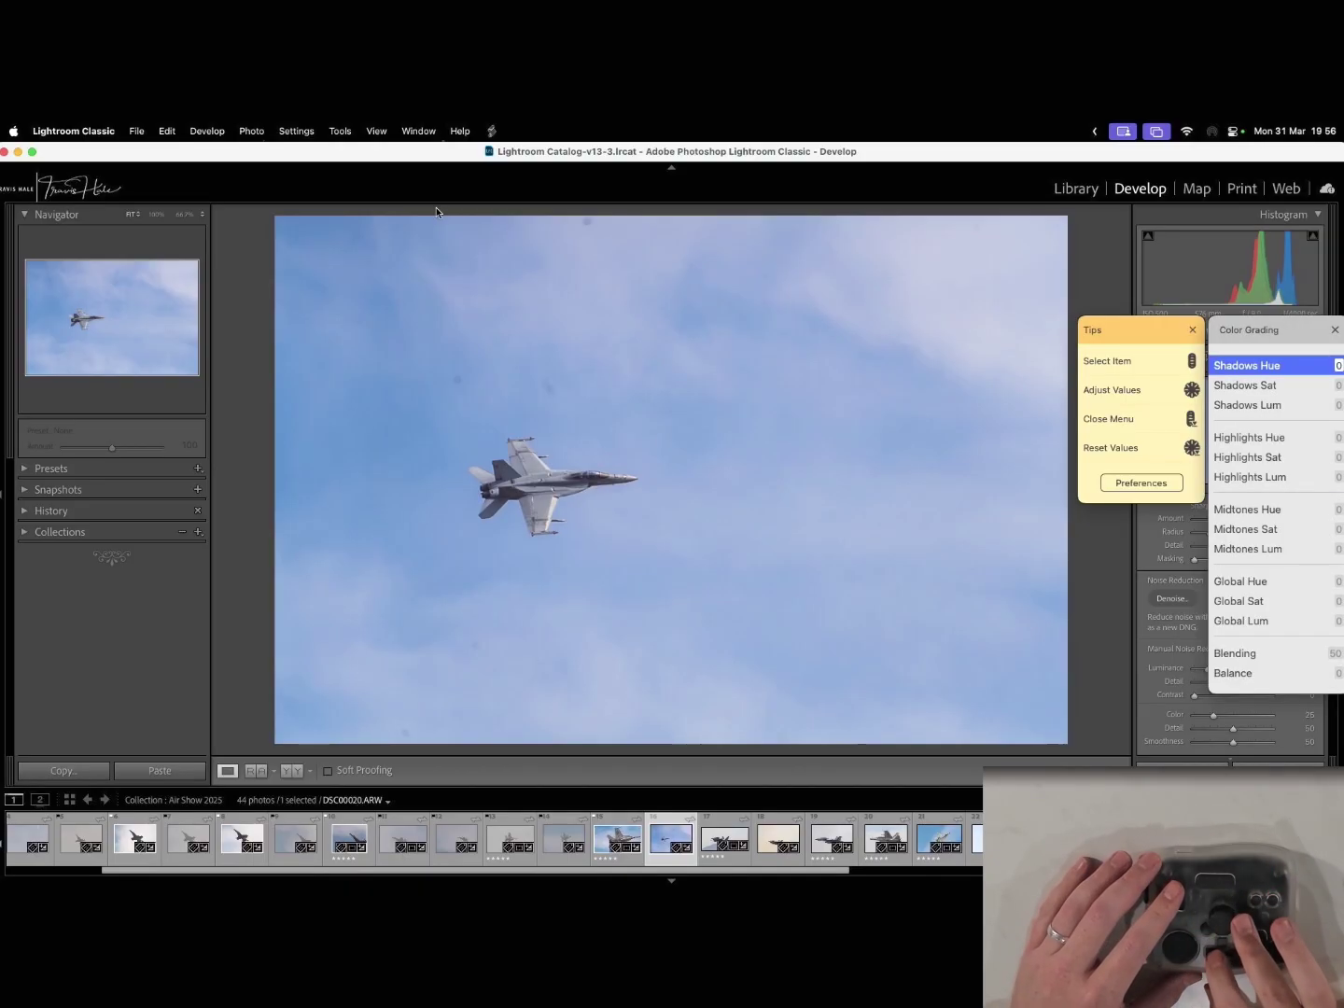
{"action": "key", "text": "Right"}
{"action": "key", "text": "Left"}
{"action": "key", "text": "Left"}
{"action": "key", "text": "Left"}
{"action": "key", "text": "Left"}
{"action": "key", "text": "Left"}
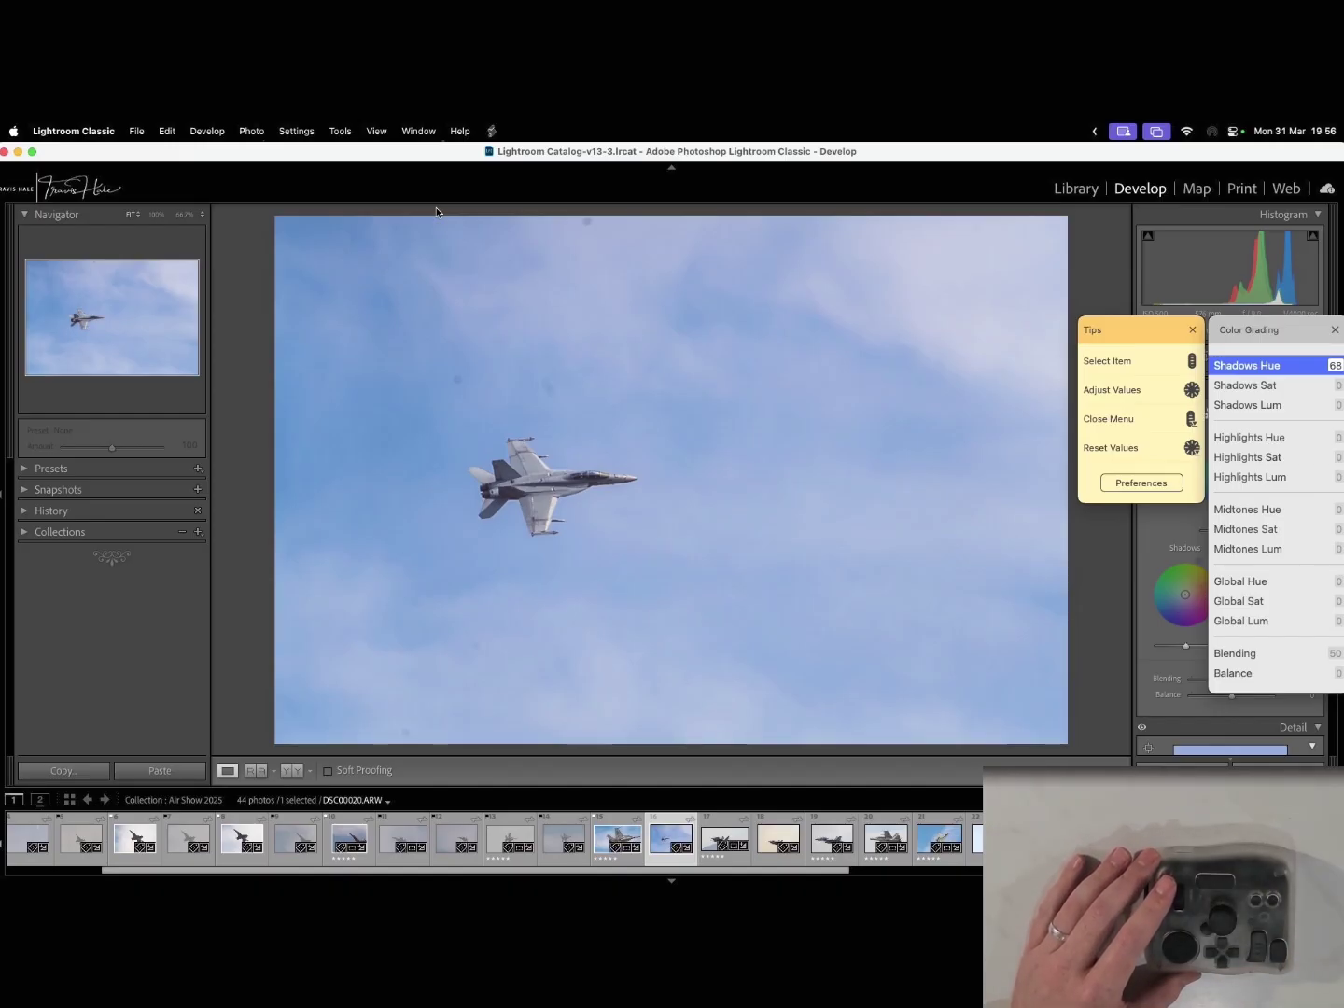
- Assign the Side button the Built-in > Lrc > Basic > Auto action in TourBox Console
{"action": "mouse_move", "coordinate": [679, 864]}
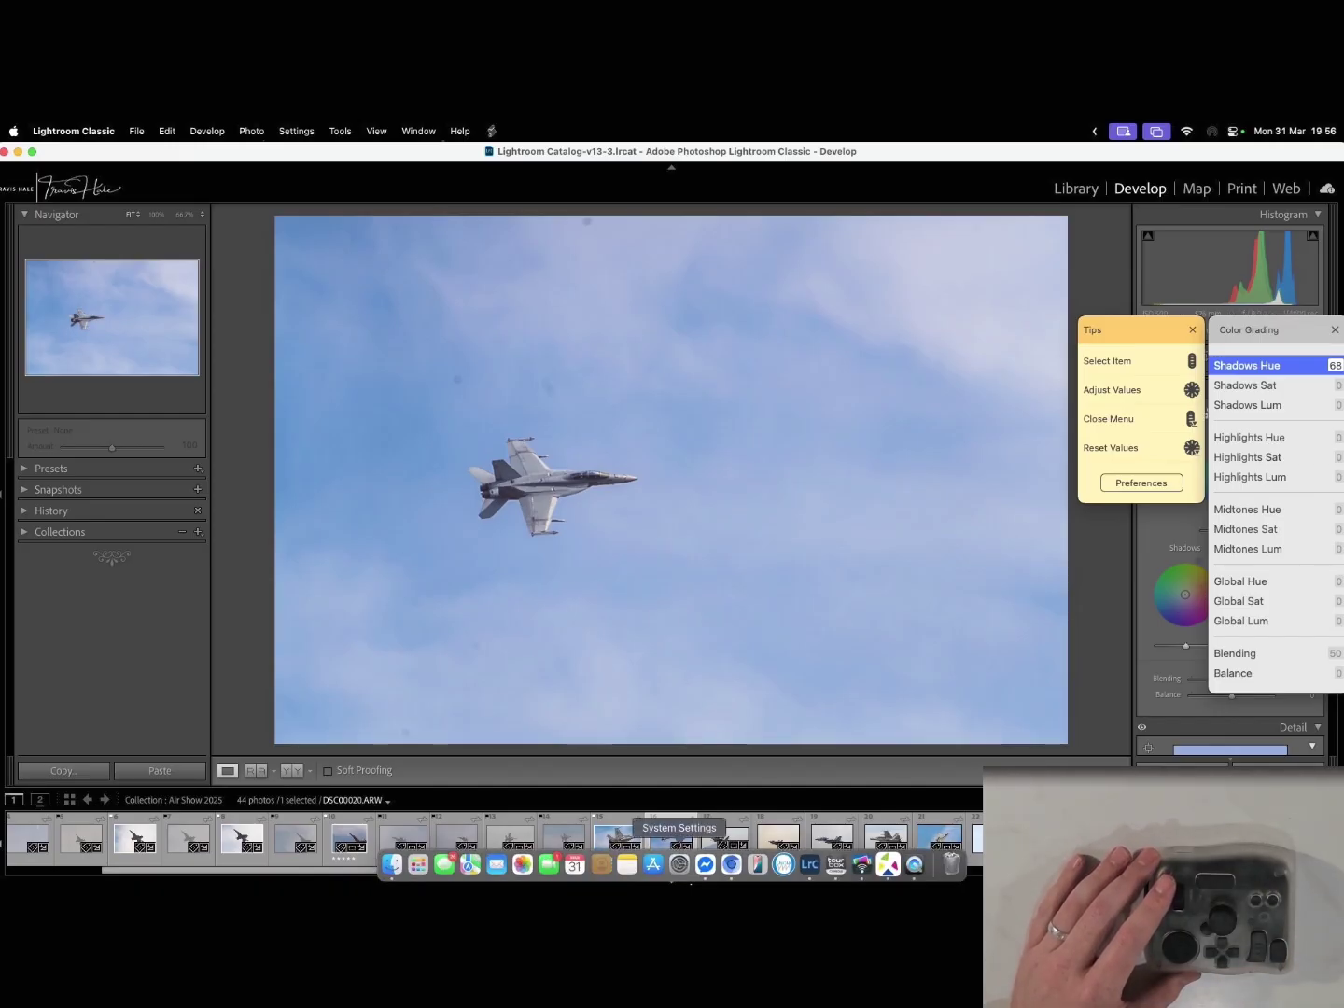
{"action": "left_click", "coordinate": [836, 864]}
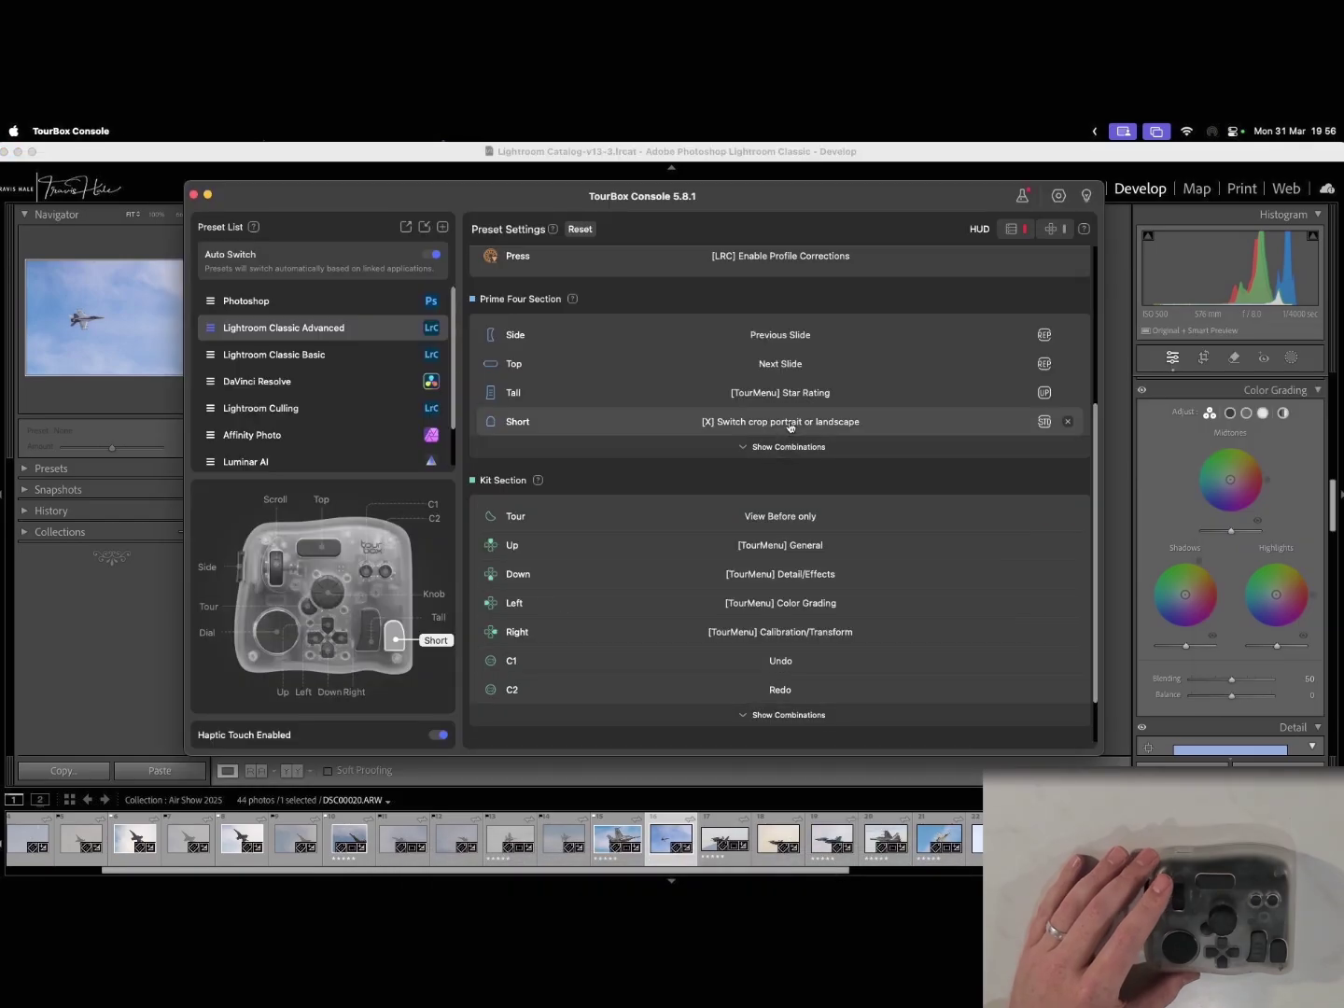
{"action": "left_click", "coordinate": [786, 336]}
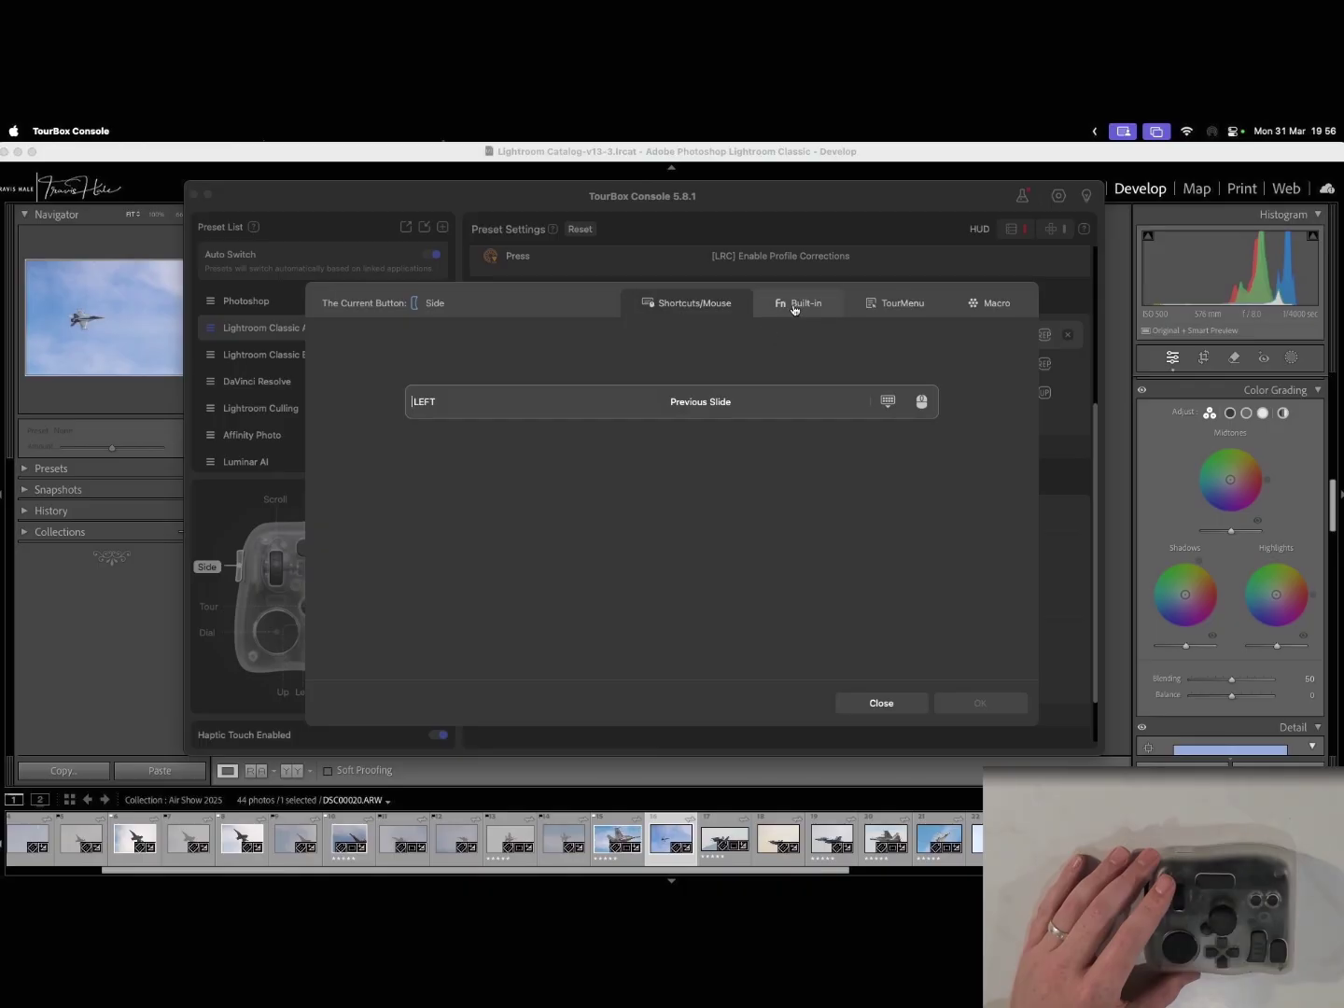
{"action": "left_click", "coordinate": [794, 308]}
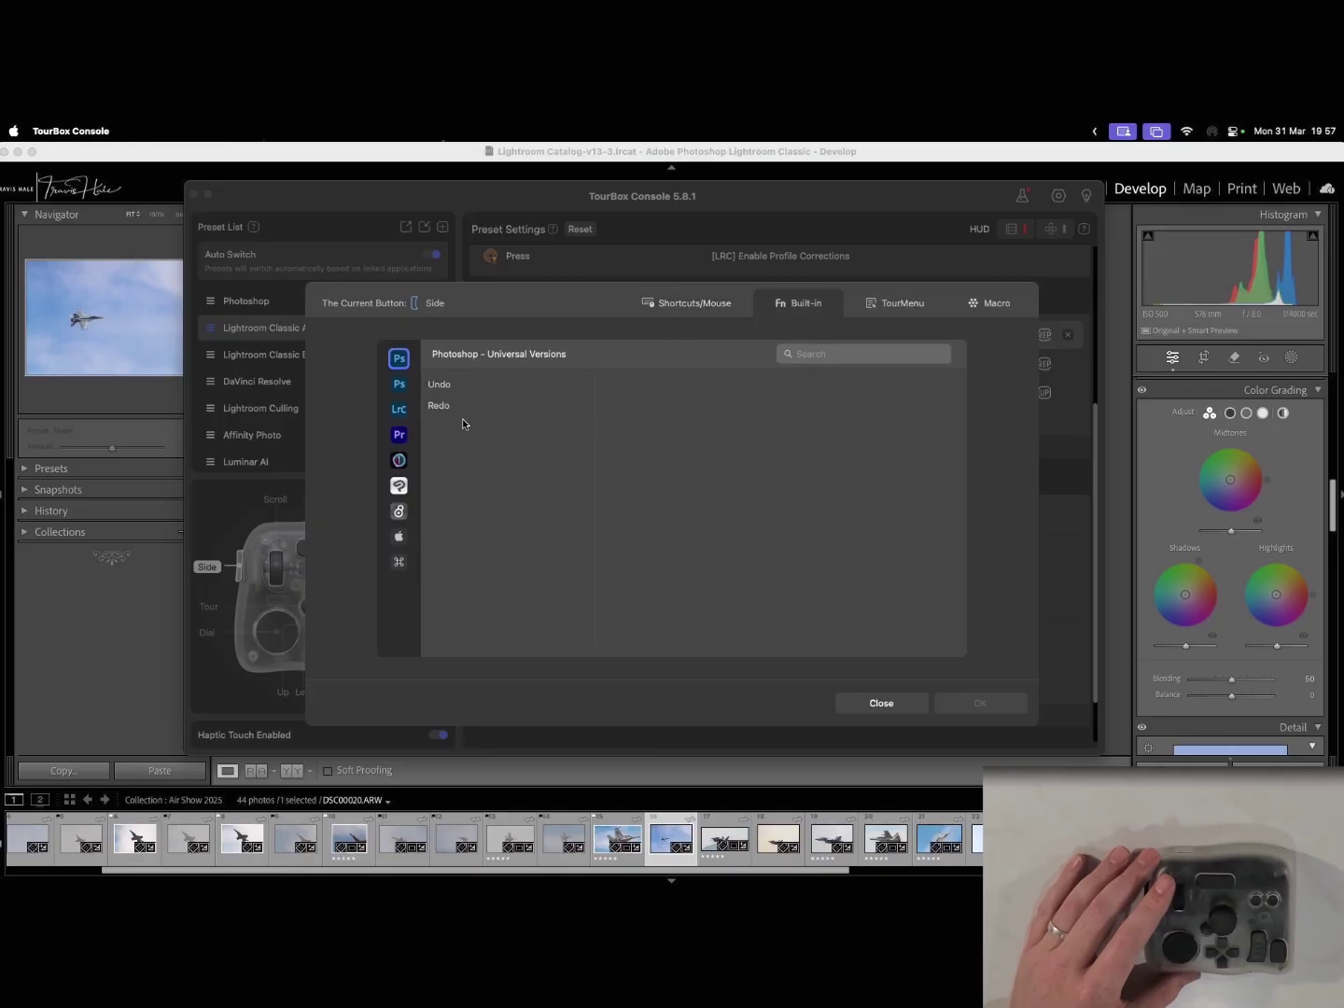
{"action": "left_click", "coordinate": [399, 408]}
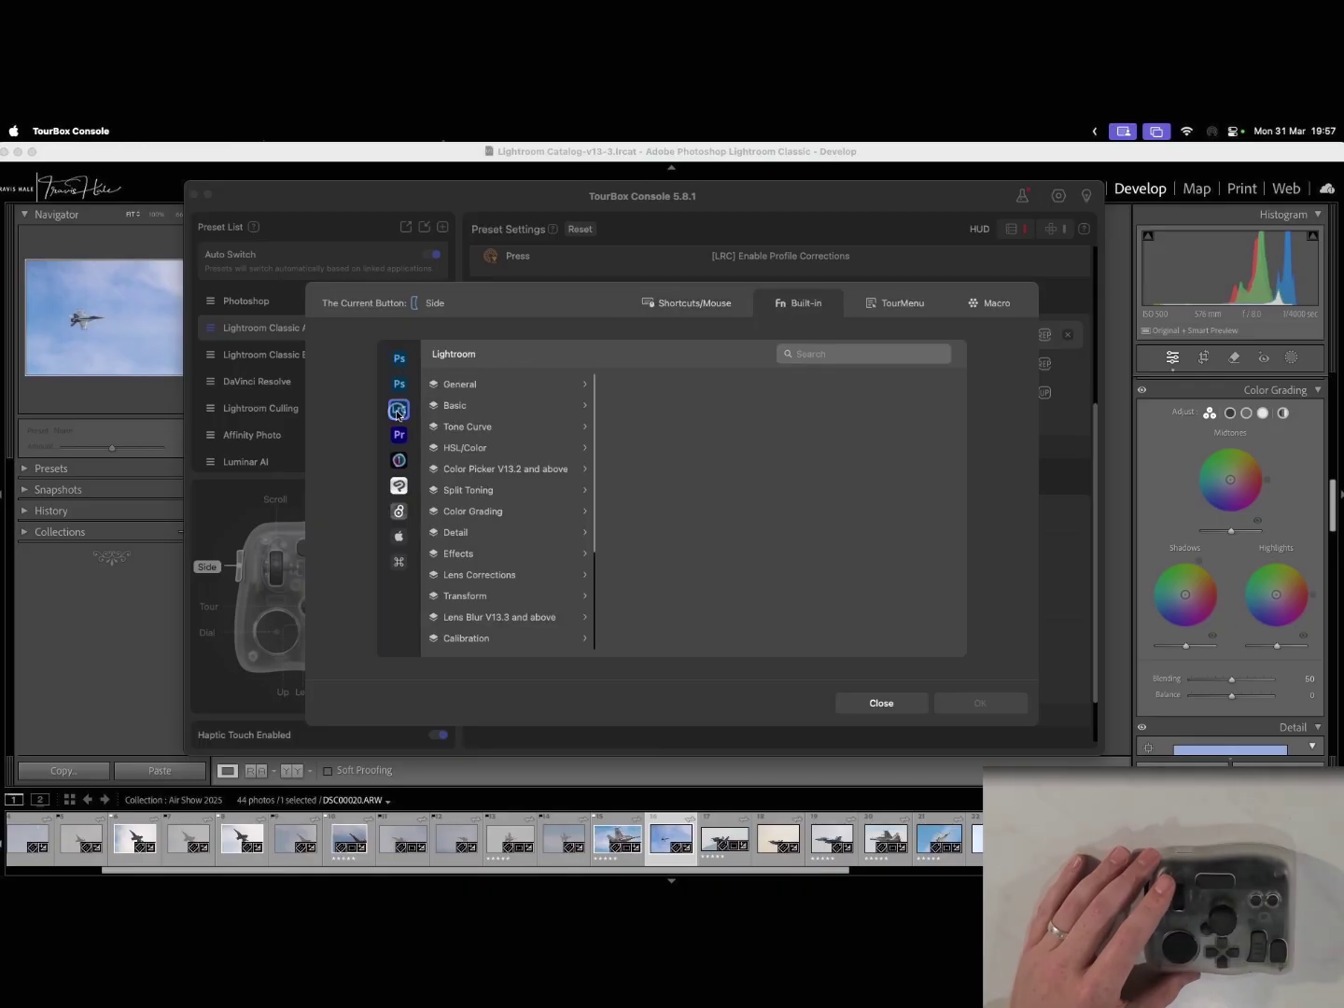
{"action": "left_click", "coordinate": [501, 401]}
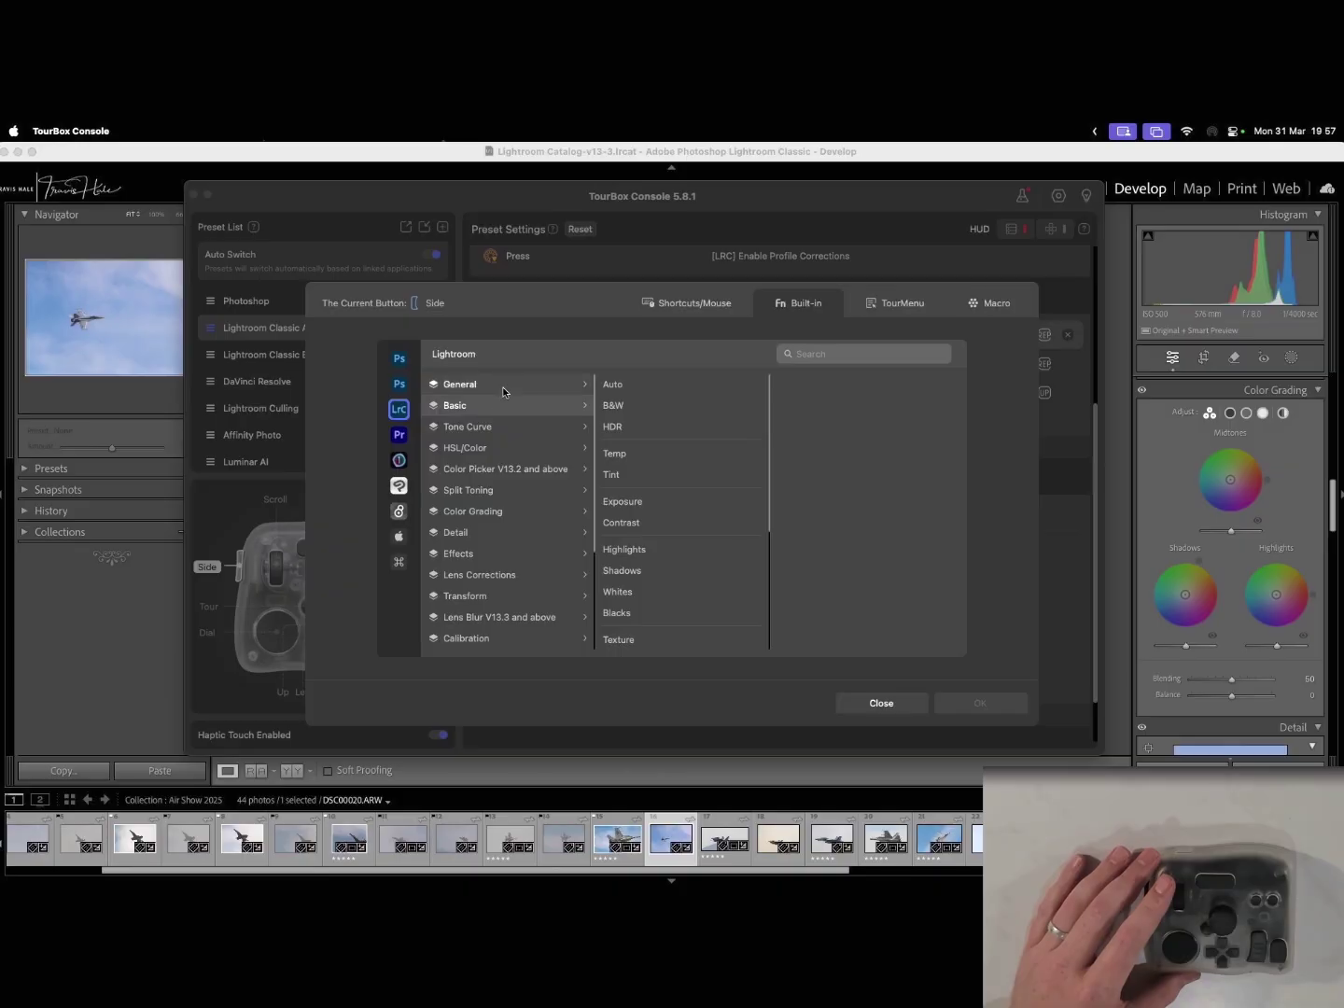
{"action": "left_click", "coordinate": [653, 393]}
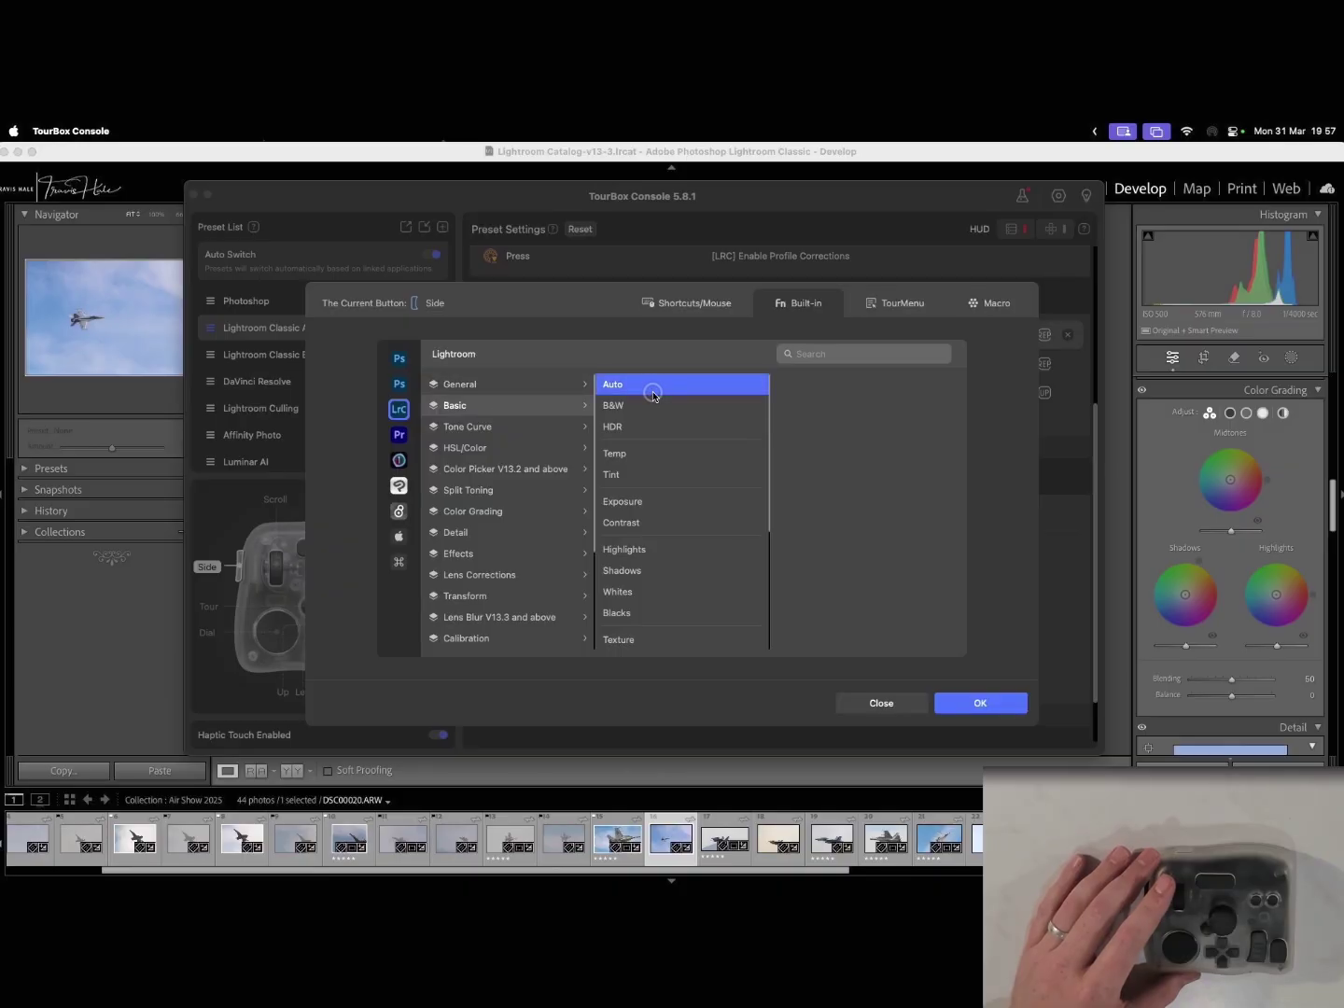
- Confirm the Side button remap and apply Auto tone to DSC00020 in Lightroom
{"action": "left_click", "coordinate": [1013, 709]}
{"action": "left_click", "coordinate": [732, 171]}
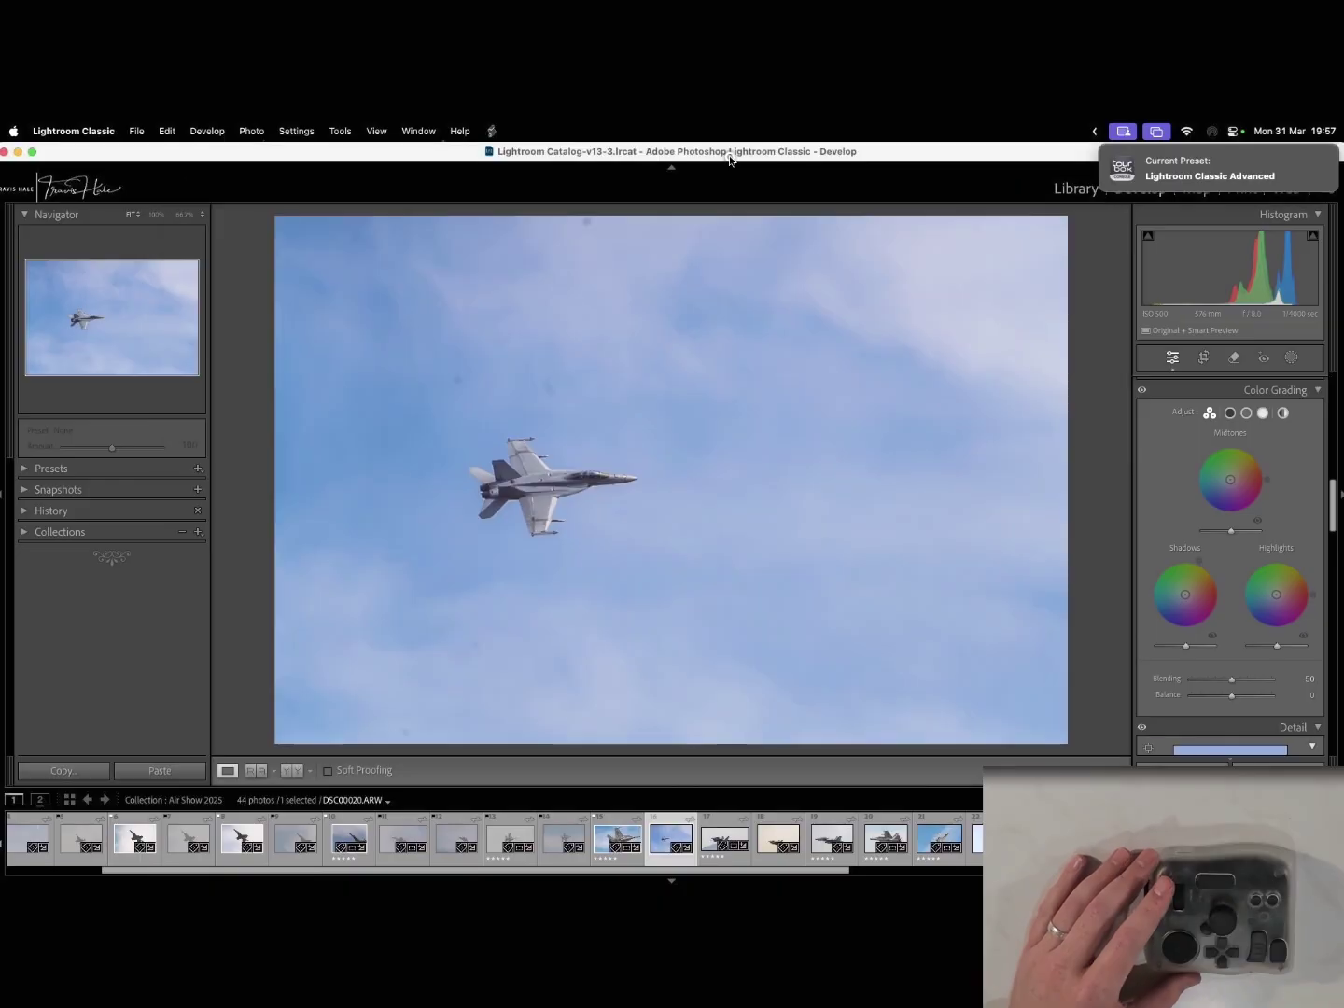
{"action": "key", "text": "super+u"}
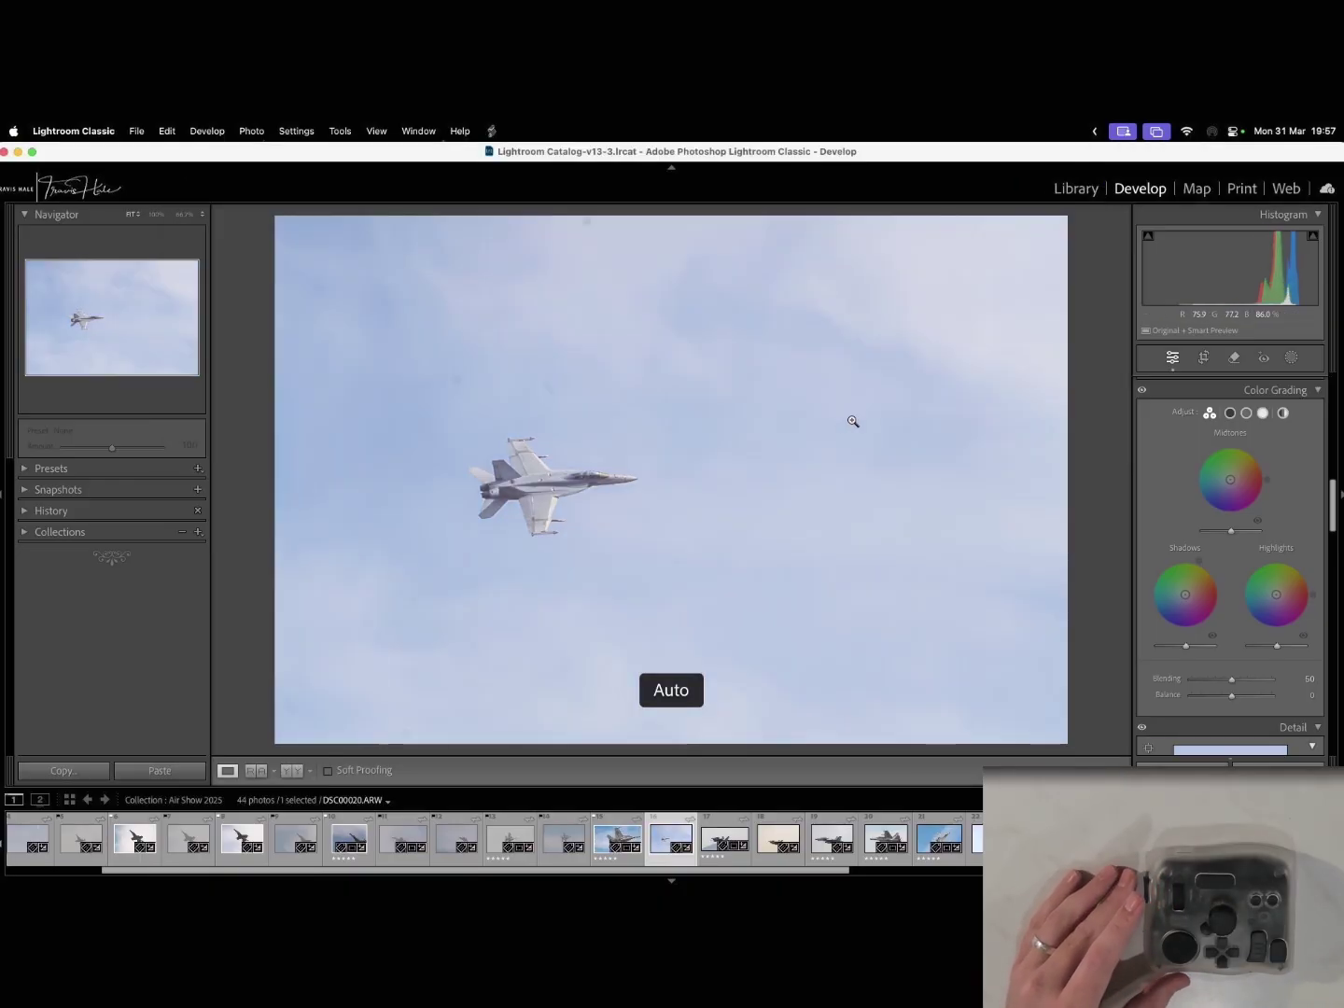
{"action": "key", "text": "super+u"}
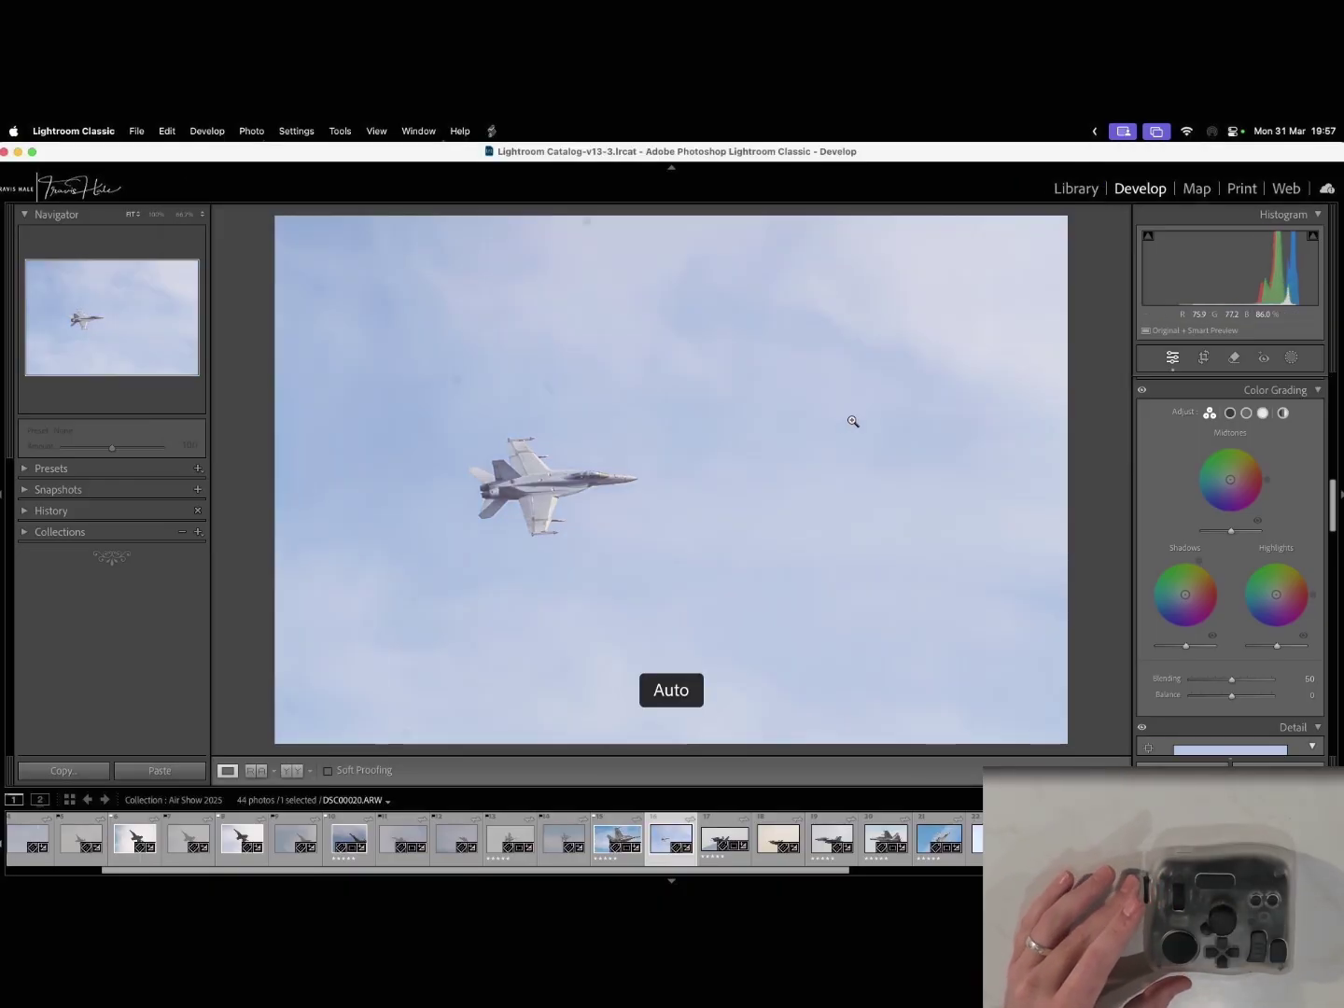
- Auto tone two later jet shots, including the jet over mountains, then return to DSC00020
{"action": "key", "text": "Right"}
{"action": "key", "text": "Right"}
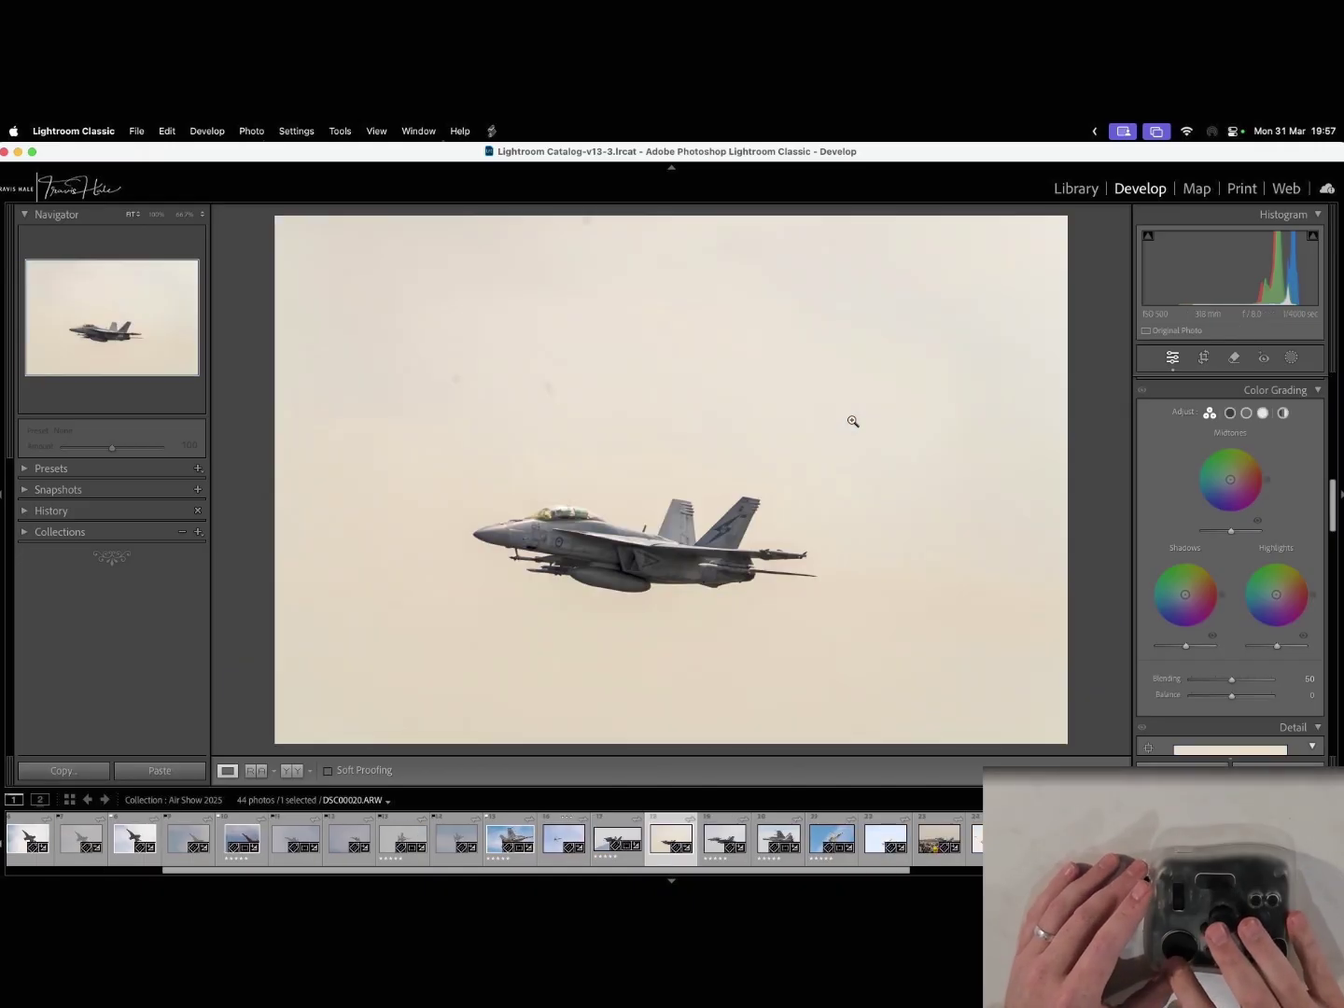
{"action": "key", "text": "Right"}
{"action": "key", "text": "Right"}
{"action": "key", "text": "super+u"}
{"action": "key", "text": "Left"}
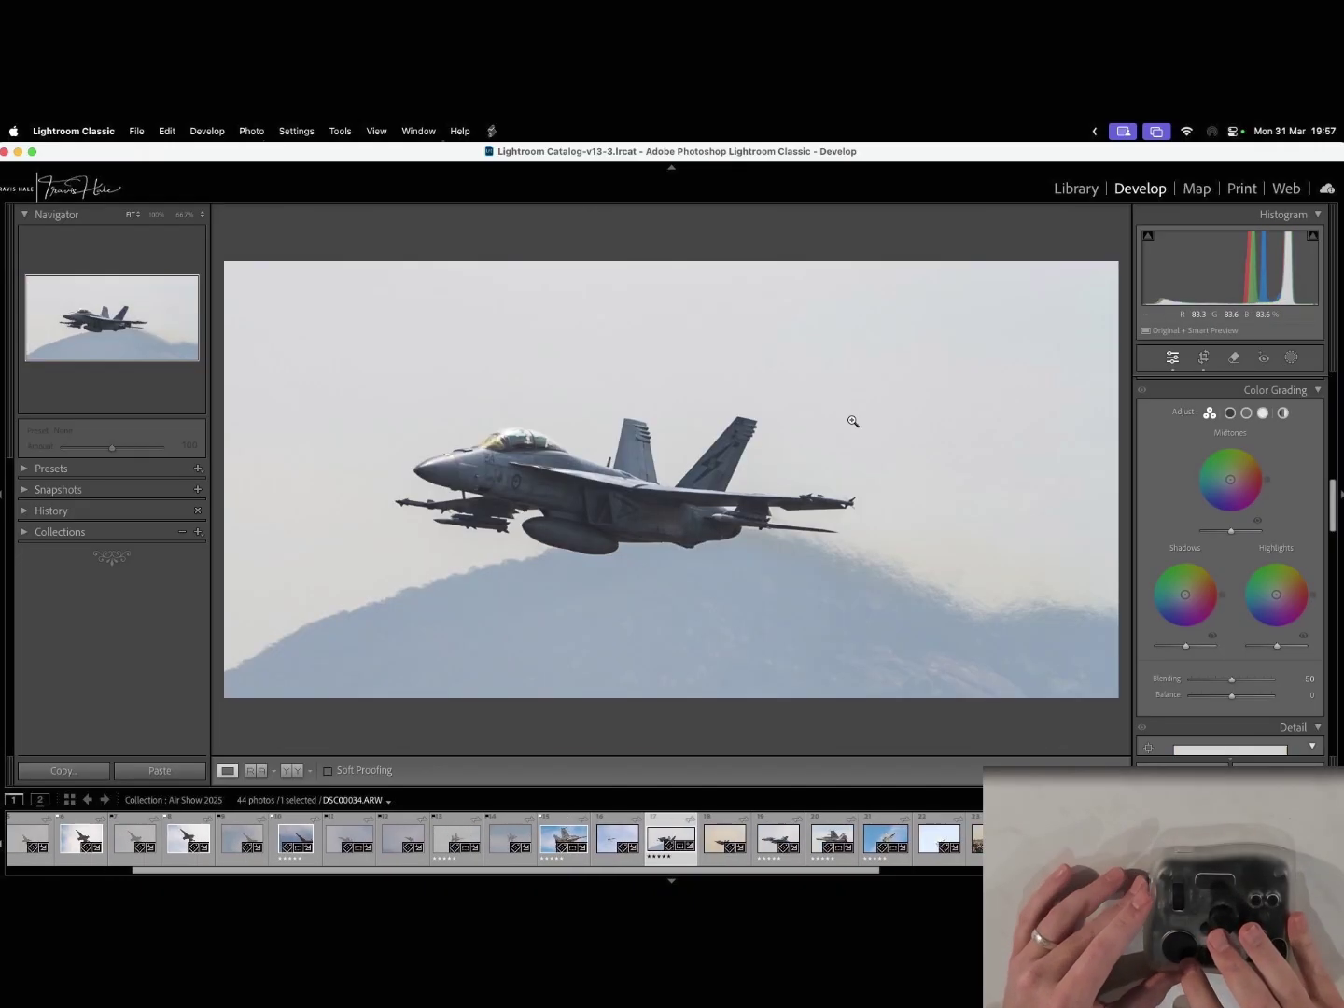
{"action": "key", "text": "super+u"}
{"action": "key", "text": "Left"}
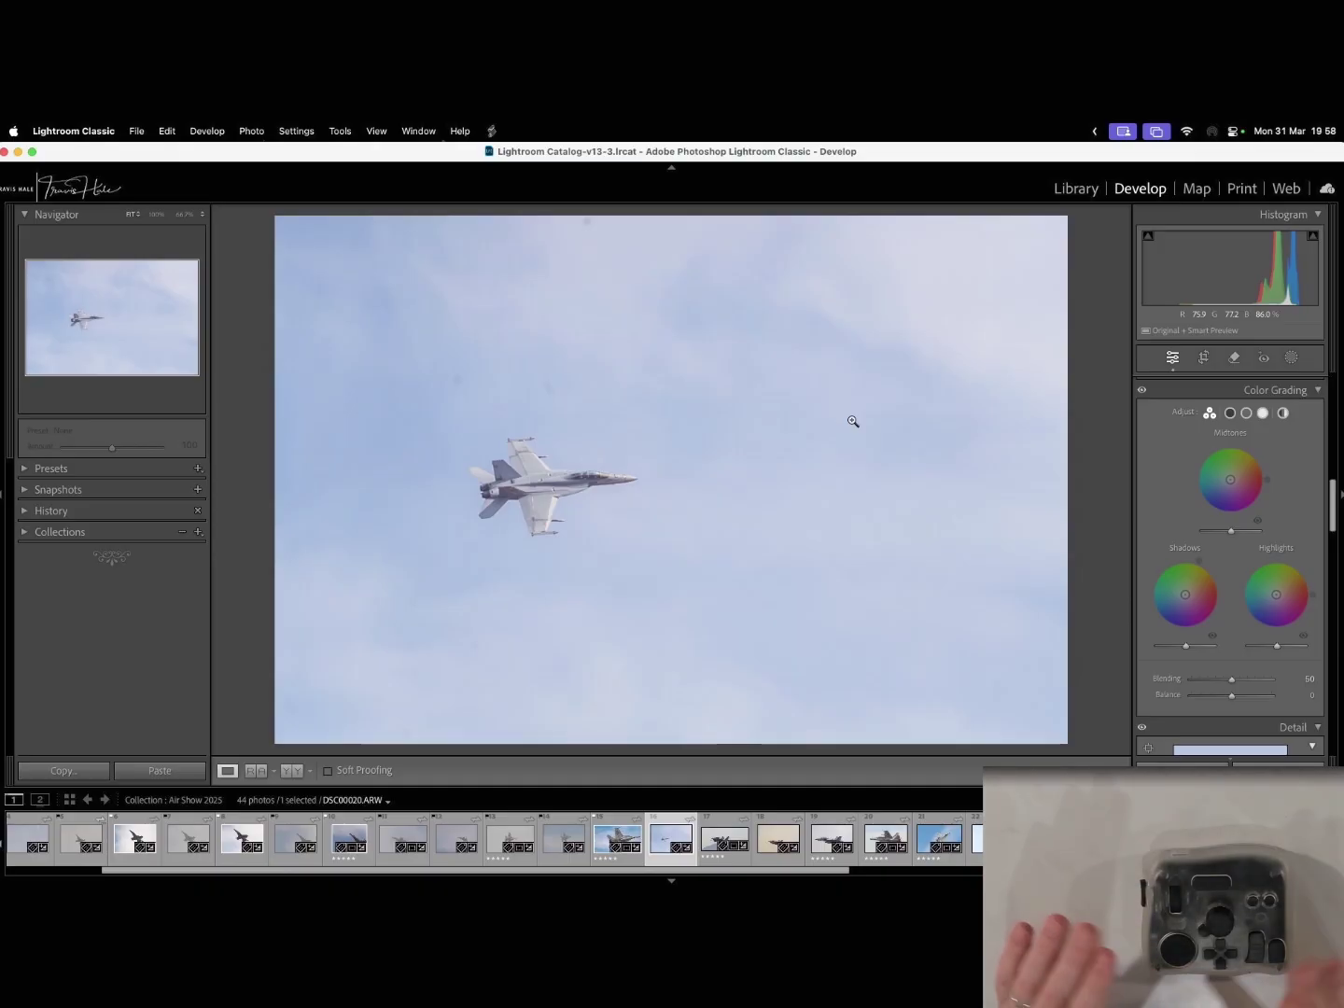
- Apply Auto tone to DSC00020, giving Exposure 0.30, Contrast 4, Highlights -74 and Shadows 68
{"action": "key", "text": "super+u"}
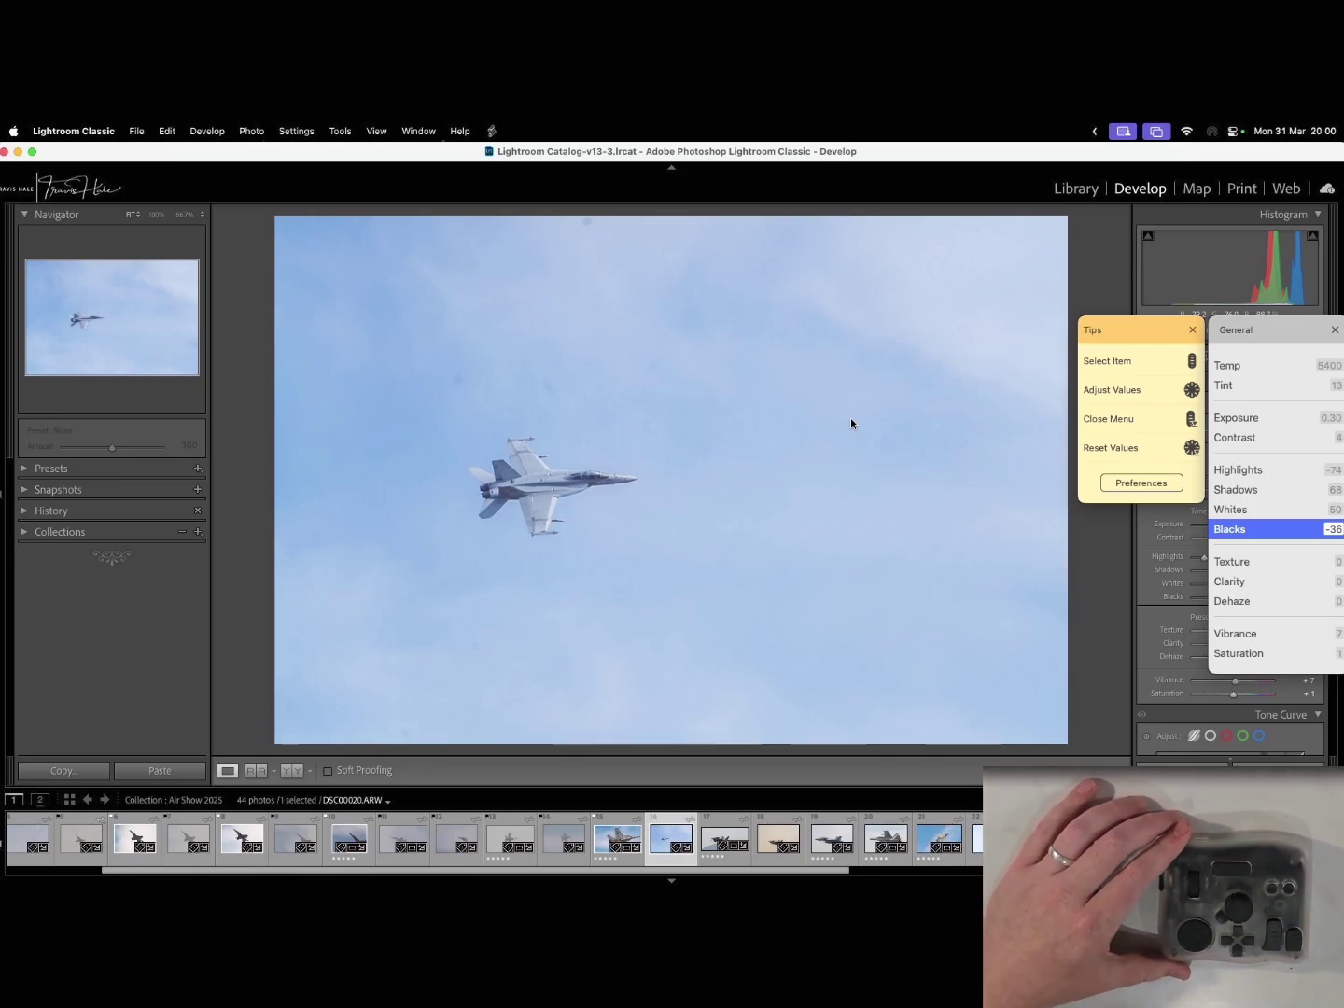
{"action": "key", "text": "Up"}
{"action": "key", "text": "Up"}
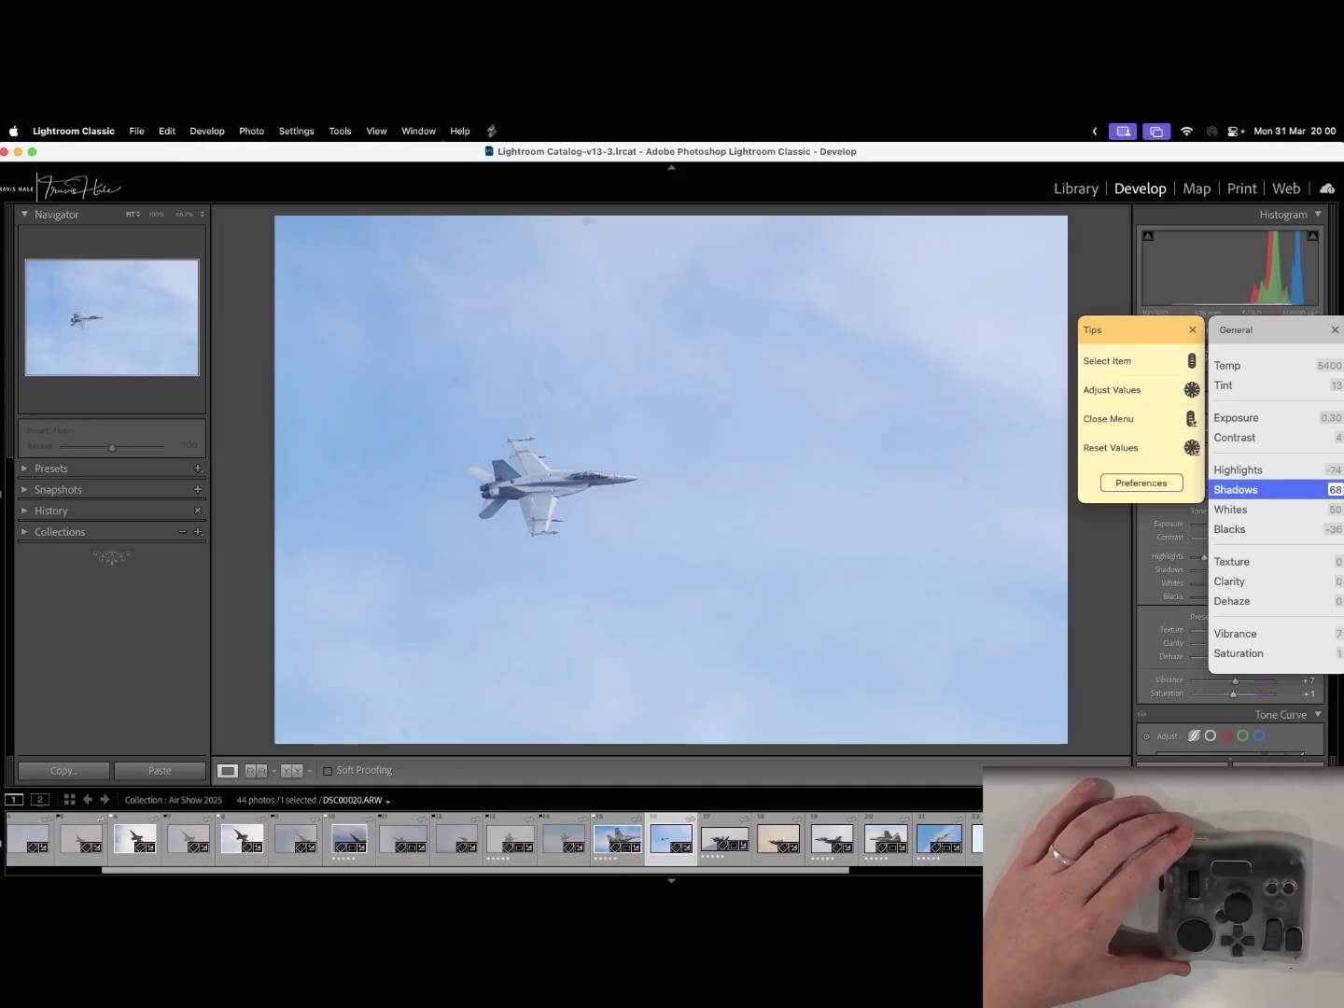